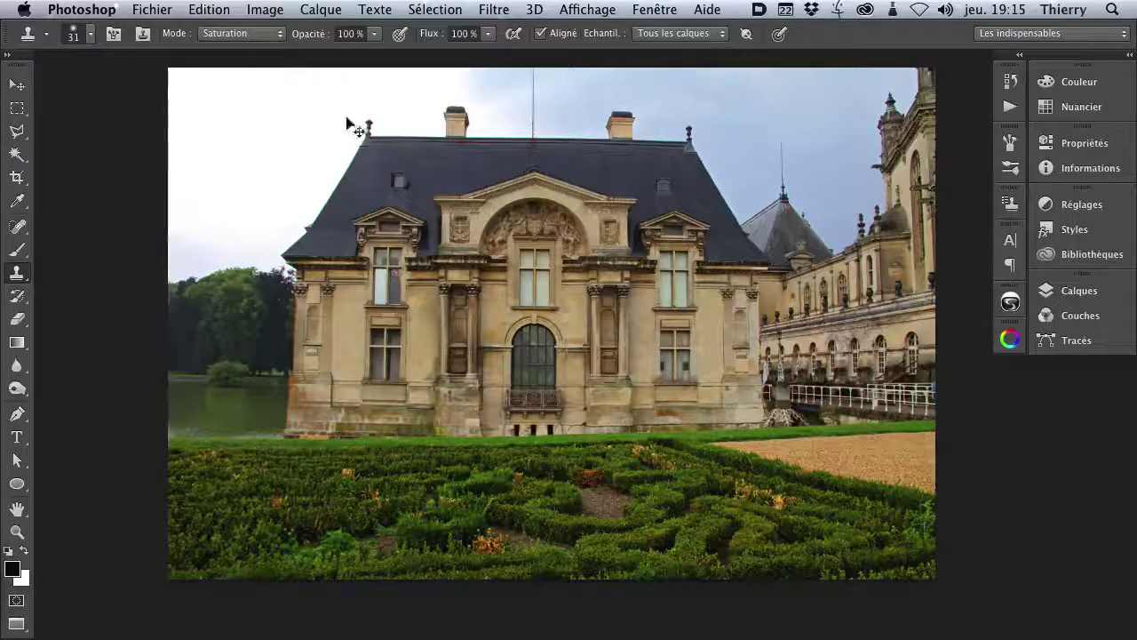
- Examine the coloured fringes along the château's roof edges and finials at high magnification
left_click_drag(319, 94, 456, 287)
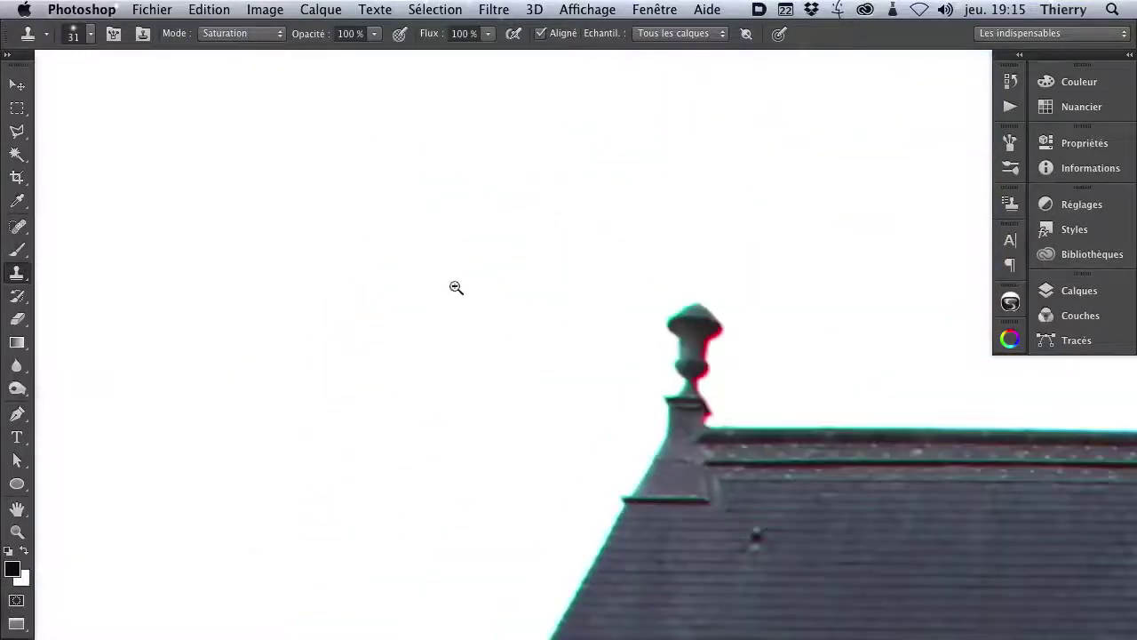
left_click_drag(708, 388, 444, 287)
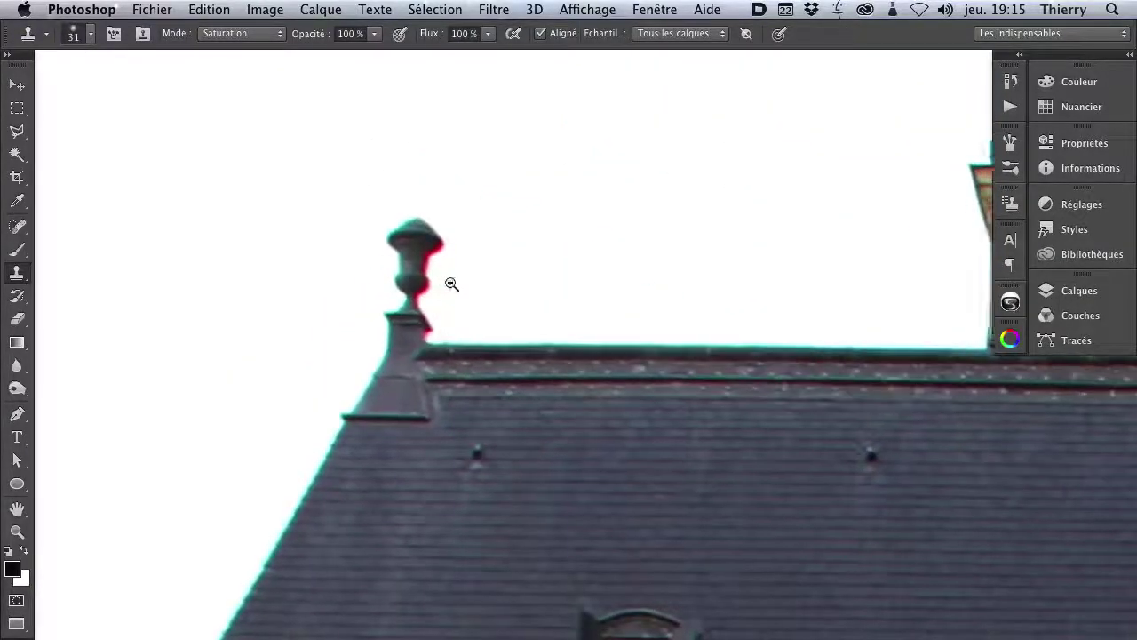
left_click_drag(587, 346, 445, 327)
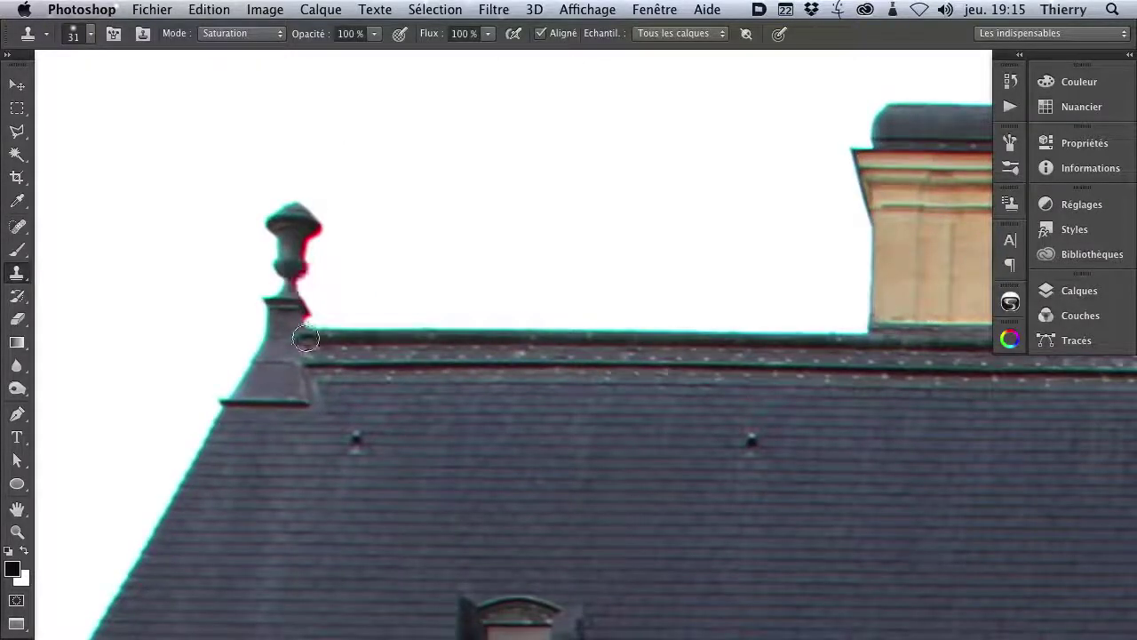
left_click_drag(406, 379, 178, 361)
left_click_drag(790, 399, 336, 322)
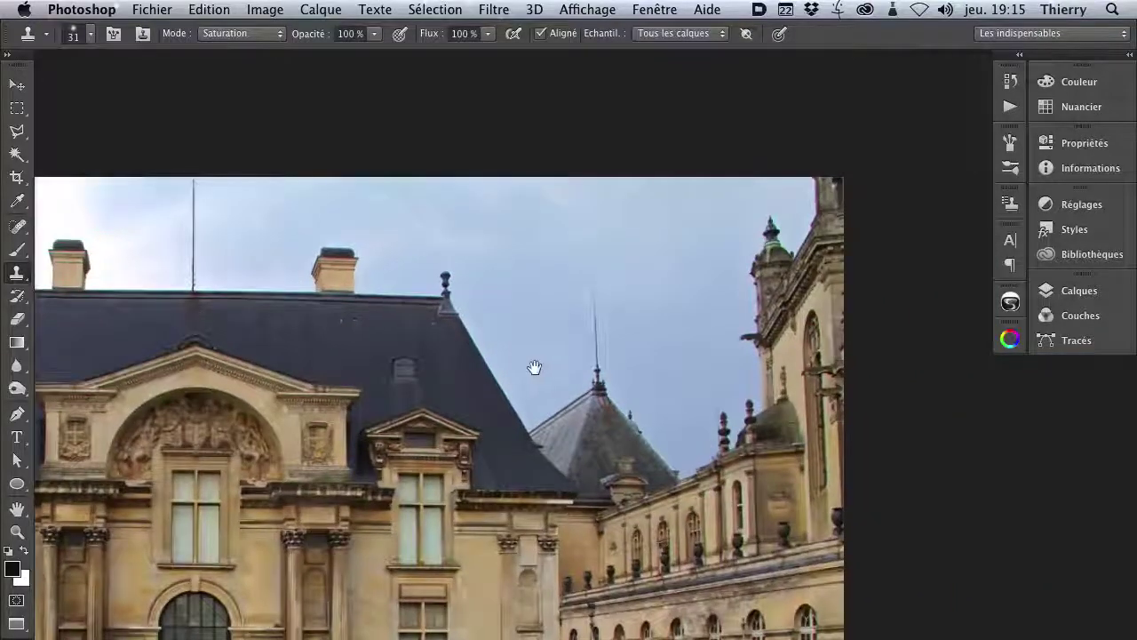
left_click_drag(462, 307, 472, 401)
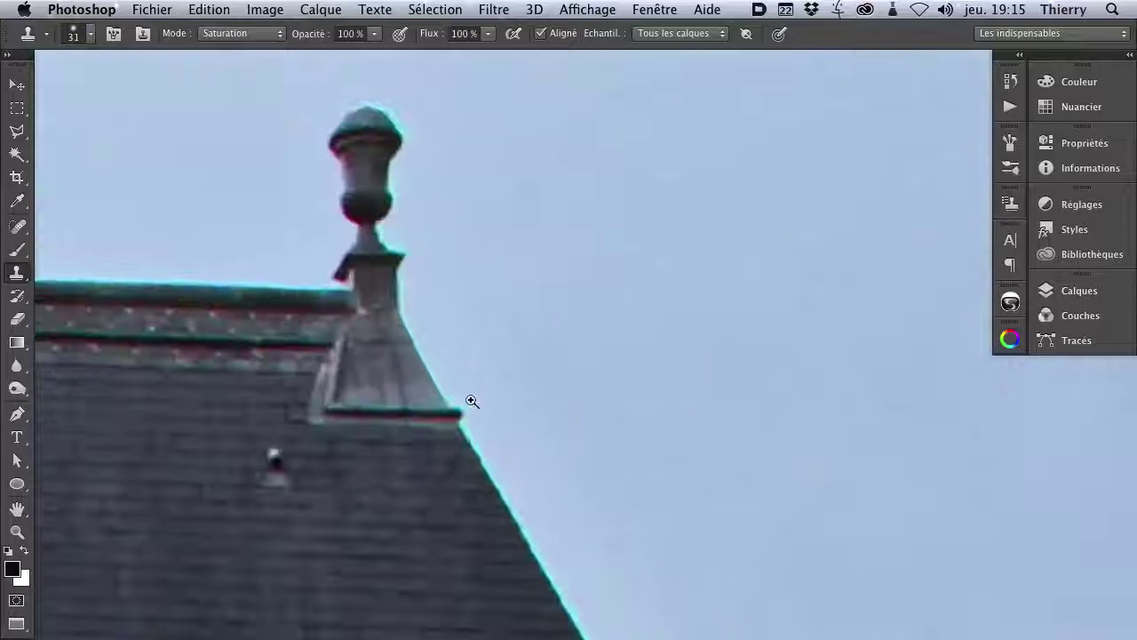
left_click_drag(386, 347, 785, 329)
left_click_drag(264, 294, 459, 253)
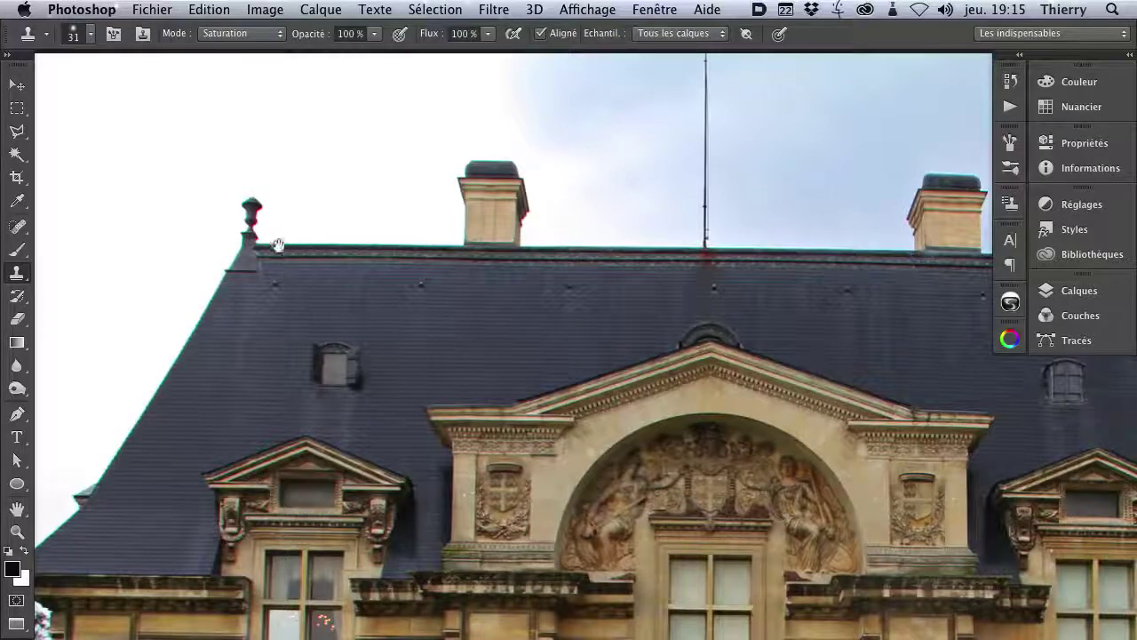
left_click(219, 218)
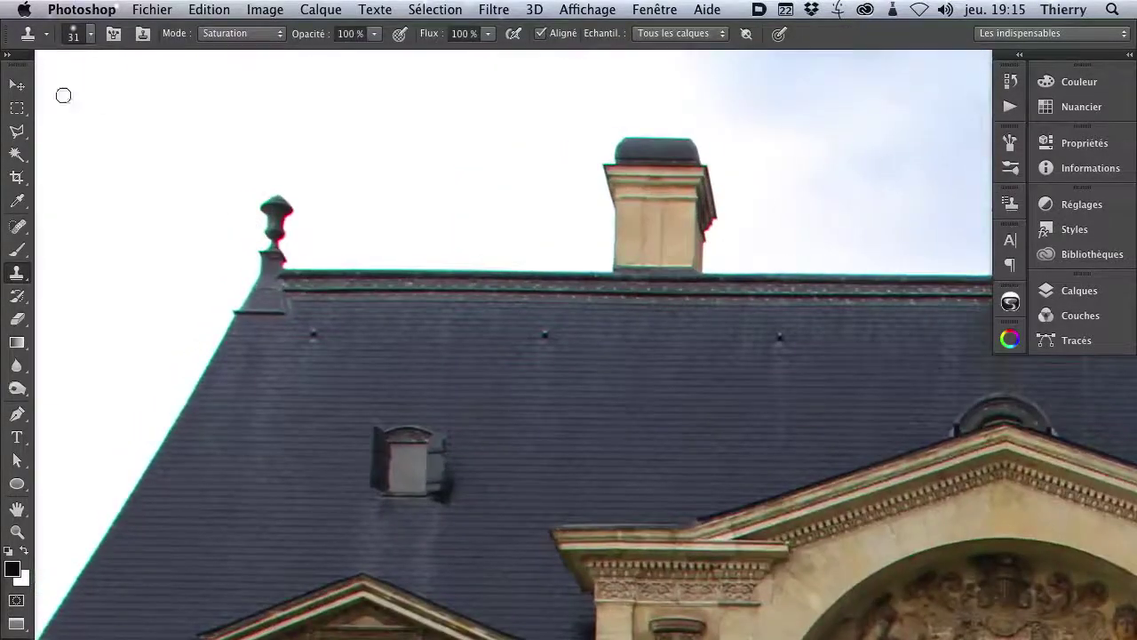
left_click_drag(301, 232, 360, 282)
left_click(376, 287)
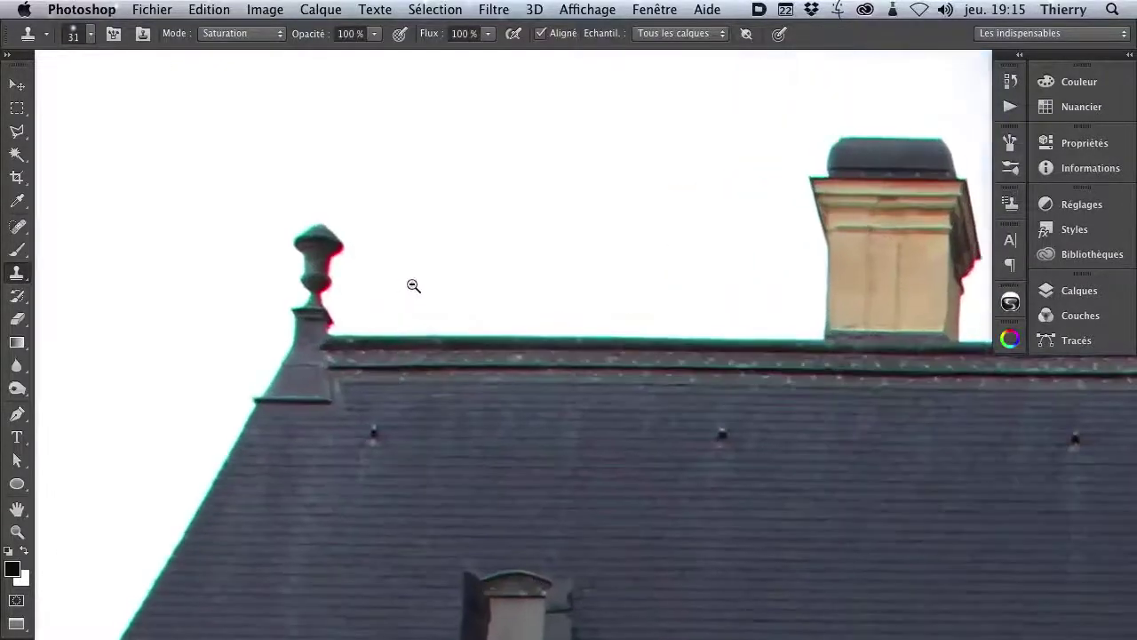
left_click_drag(474, 290, 554, 261)
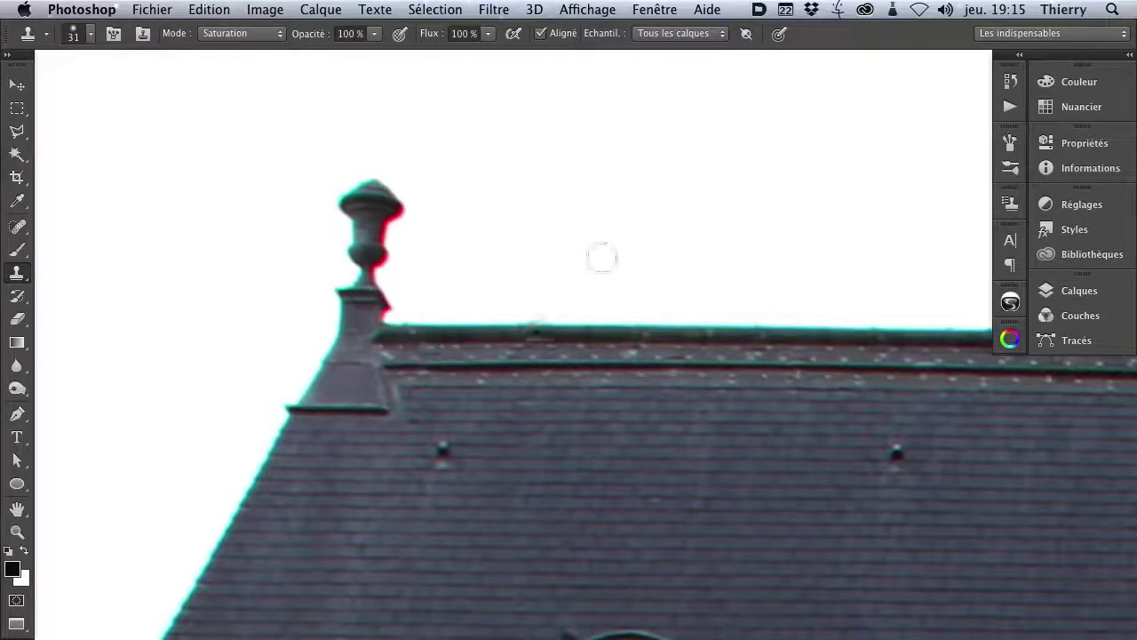
- Open the photo in the Camera Raw filter and compare before and after side by side at the left roof finial
left_click(493, 9)
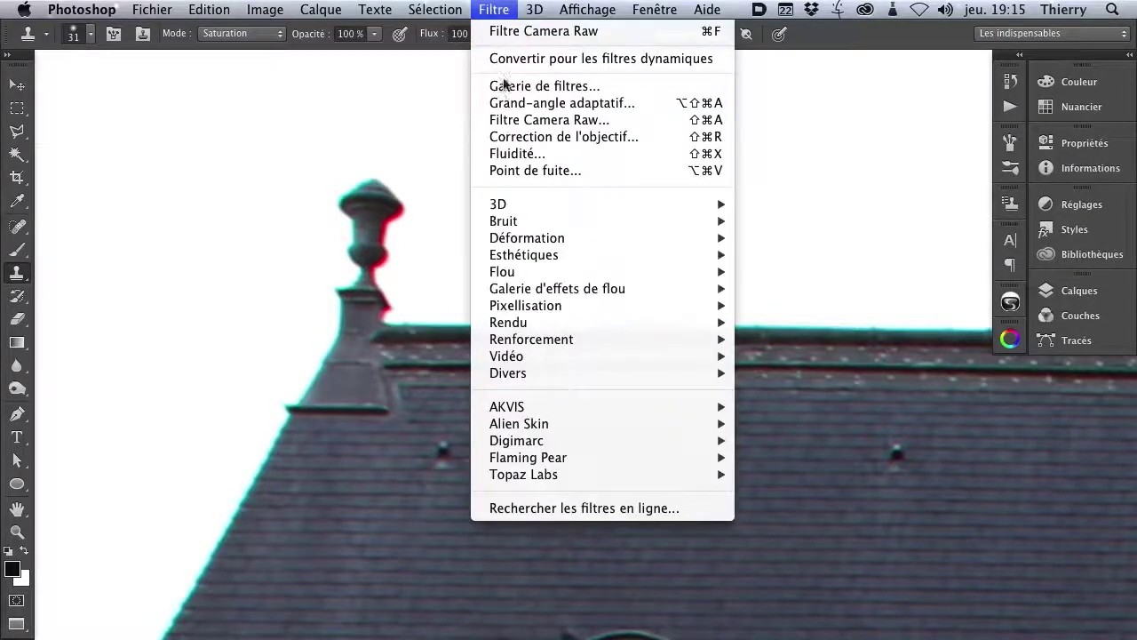
left_click(575, 122)
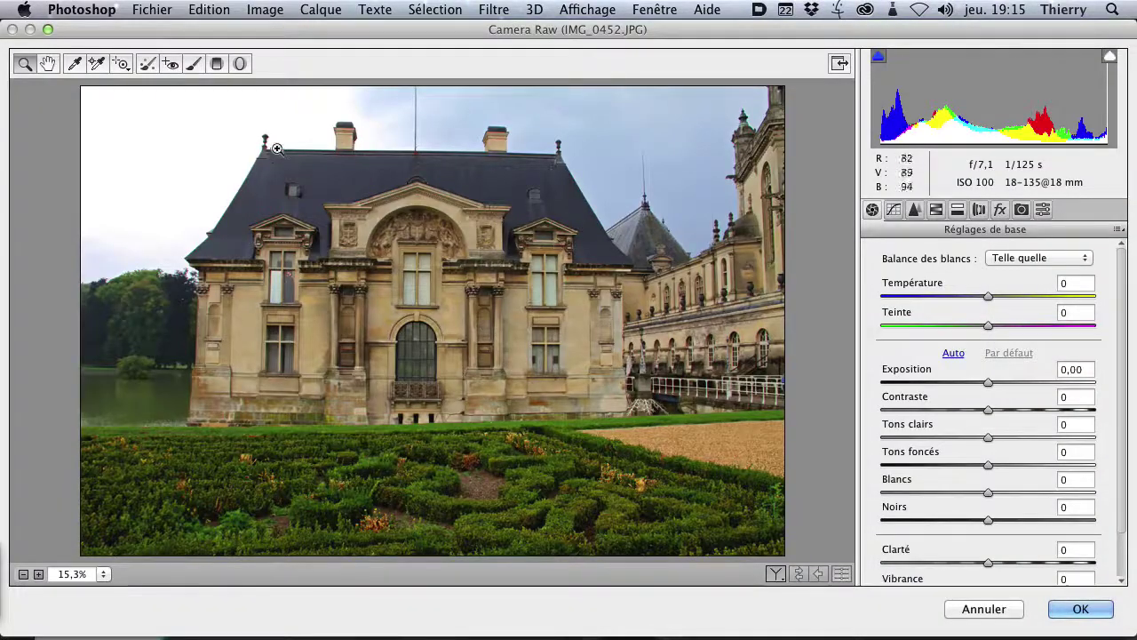
left_click_drag(208, 109, 311, 178)
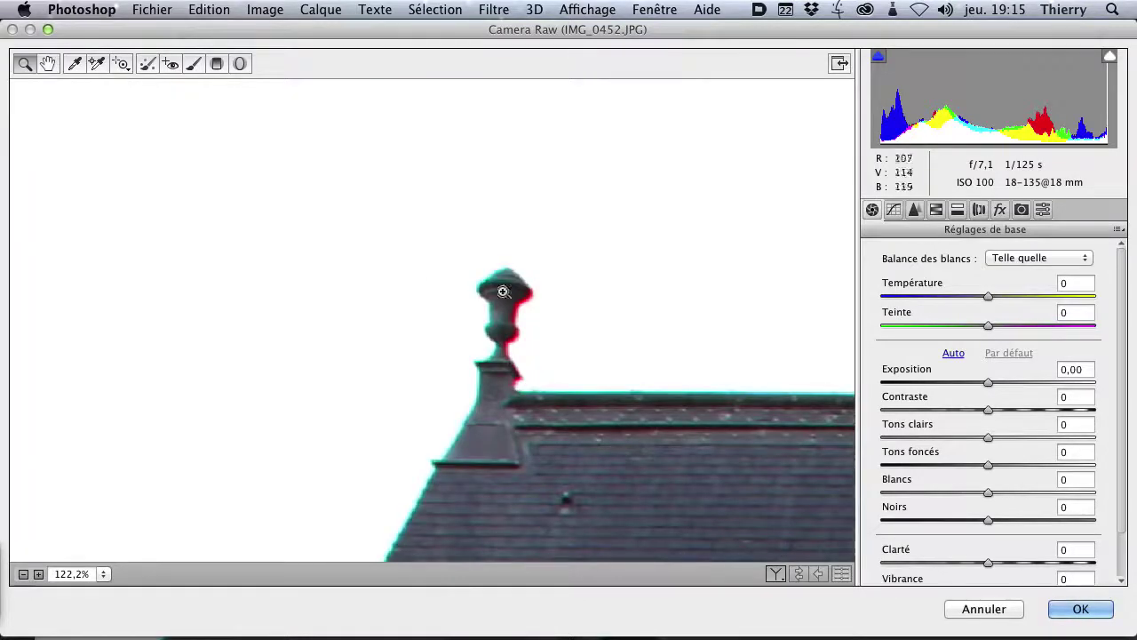
left_click(775, 573)
left_click_drag(738, 433, 589, 350)
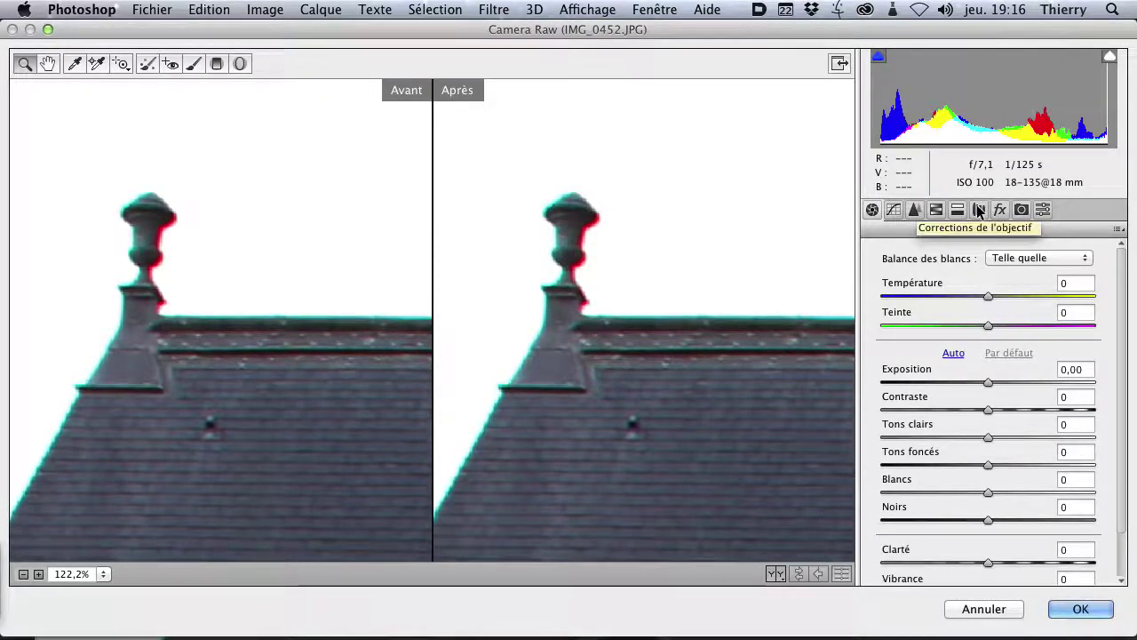
- Examine the manual transformation and vignetting options in the lens corrections
left_click(978, 209)
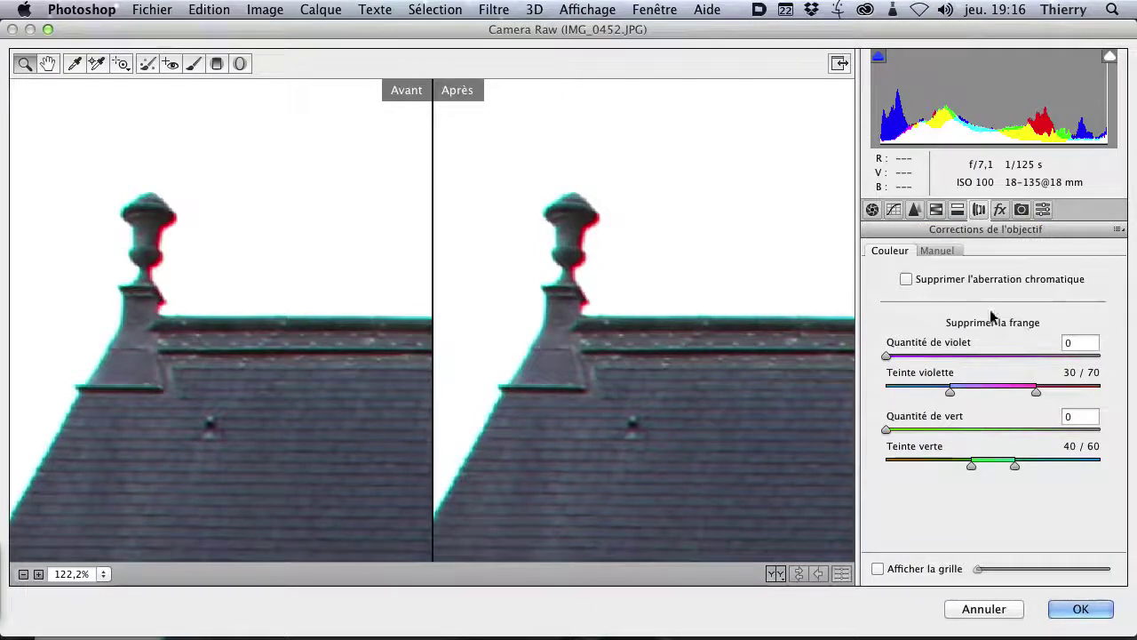
left_click(935, 252)
left_click_drag(1120, 292, 1118, 351)
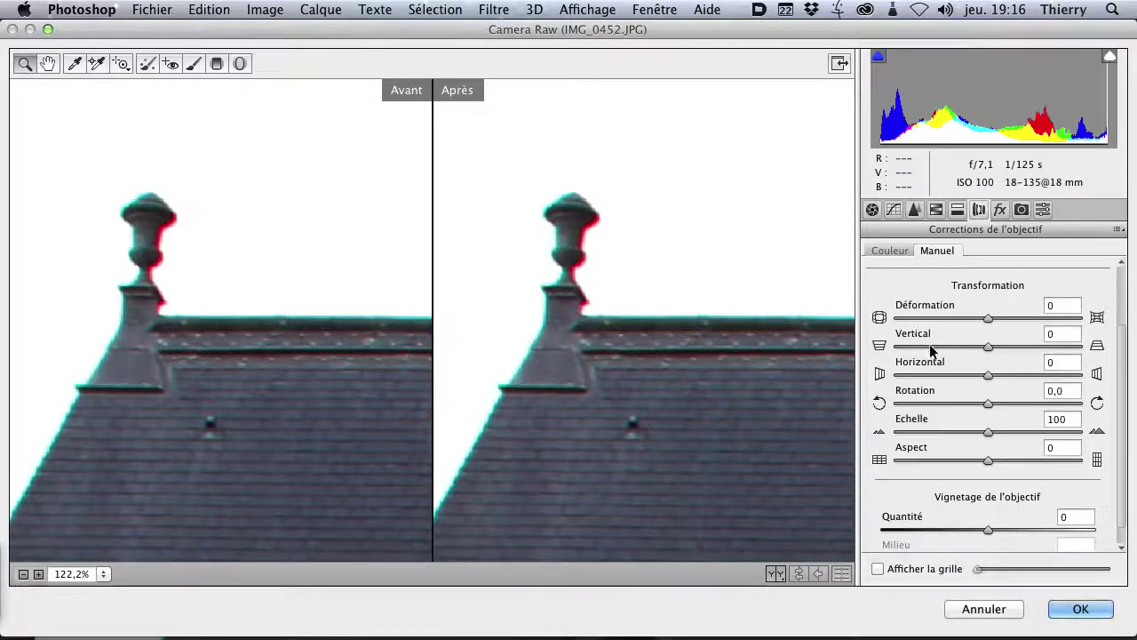
left_click_drag(1117, 387, 1120, 407)
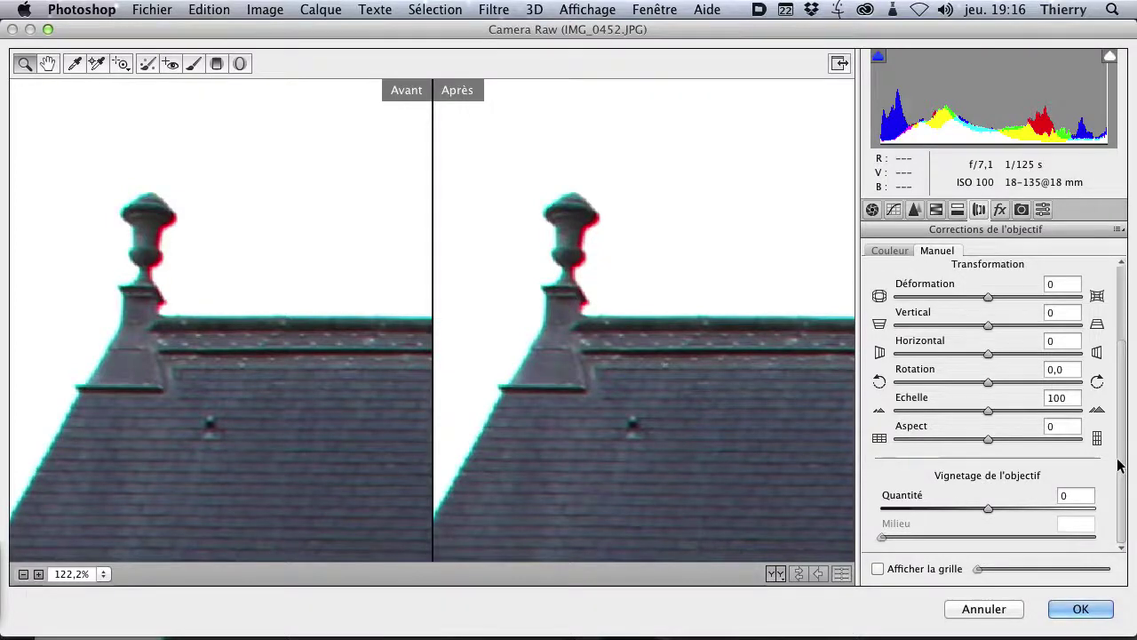
scroll(1002, 329, "up", 3)
- Enable chromatic aberration removal and defringe violet with an amount of 3 and a hue range of 61/100
left_click(881, 252)
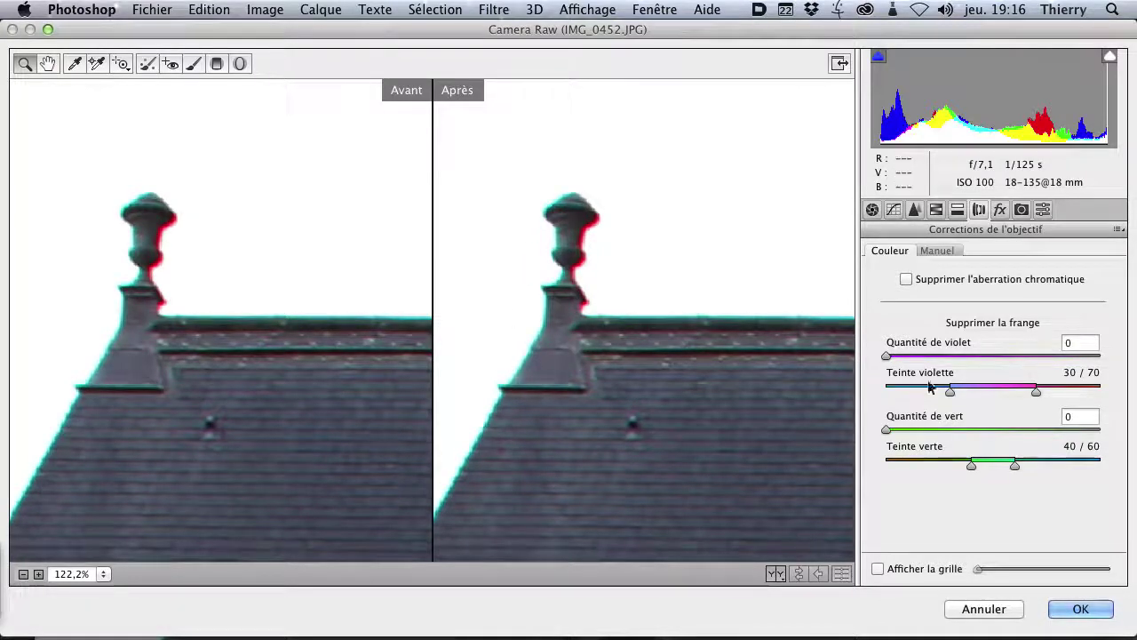
left_click(906, 280)
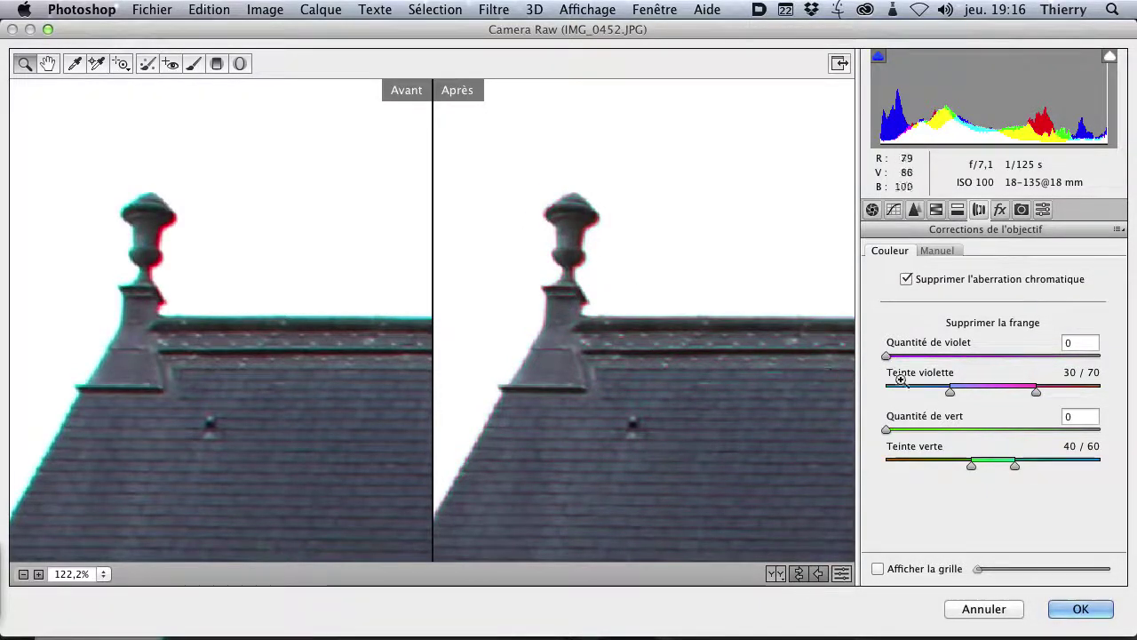
left_click(885, 357)
left_click_drag(894, 360, 912, 366)
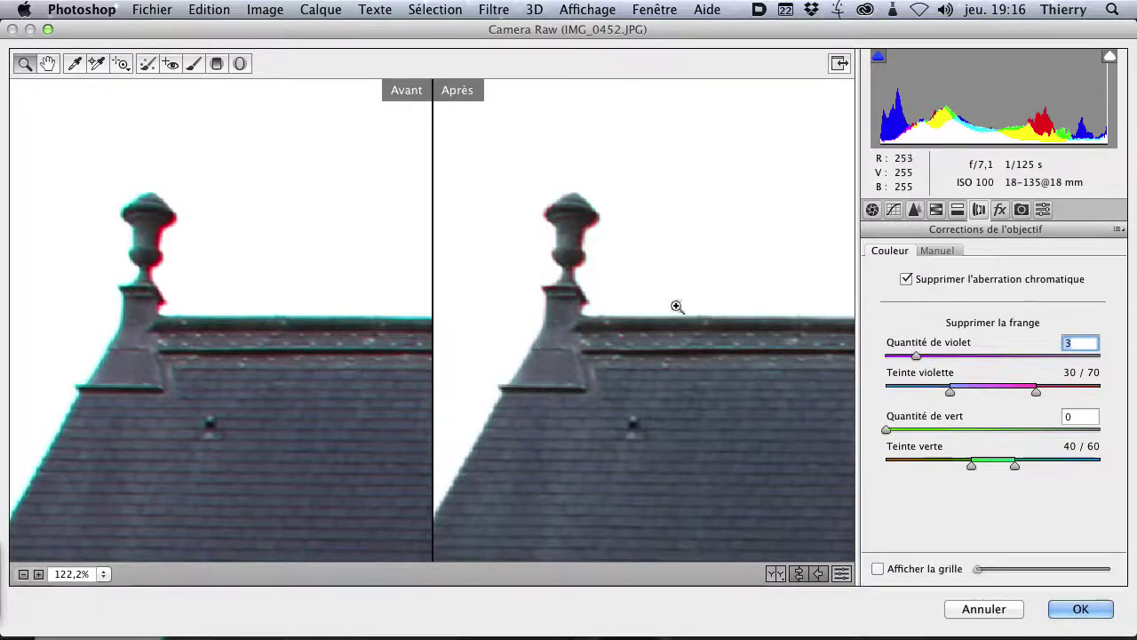
left_click_drag(951, 392, 1113, 401)
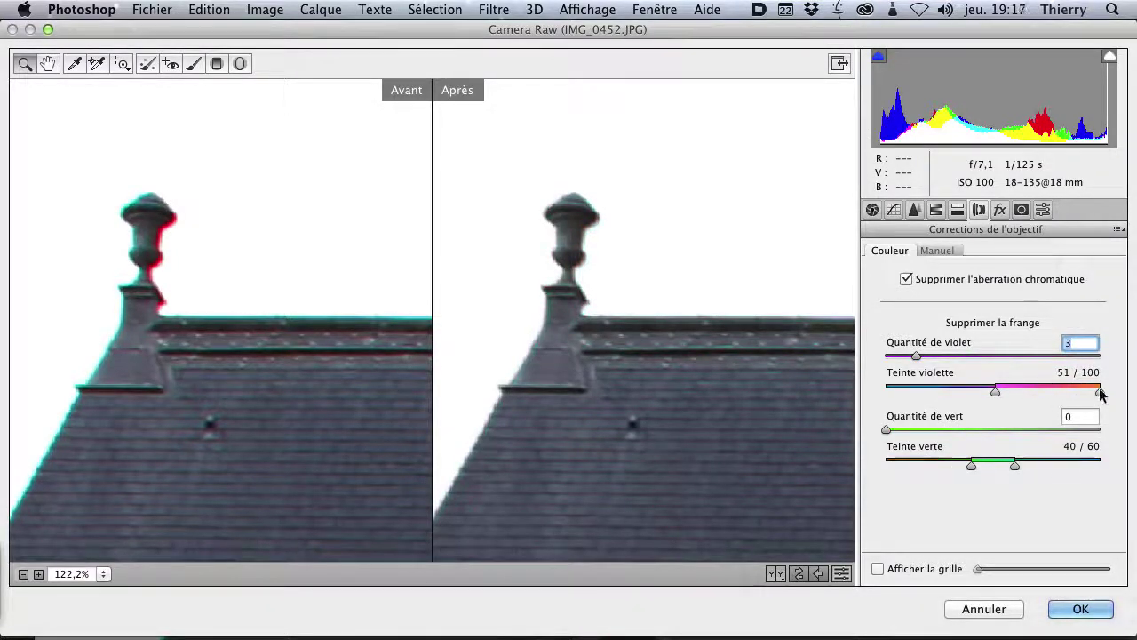
mouse_move(1004, 400)
left_mouse_down()
mouse_move(1044, 399)
mouse_move(1020, 397)
left_mouse_up()
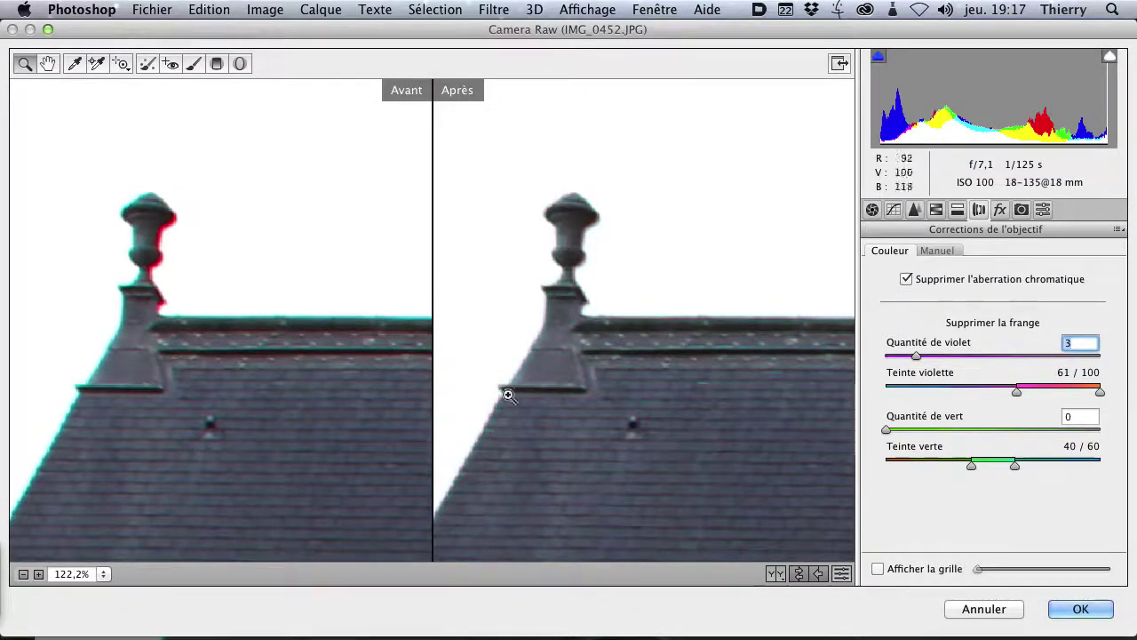
- Defringe green with an amount of 3 and a hue range of 60/94
left_click_drag(1020, 464, 1082, 466)
left_click_drag(971, 465, 939, 465)
left_click_drag(1010, 469, 1032, 468)
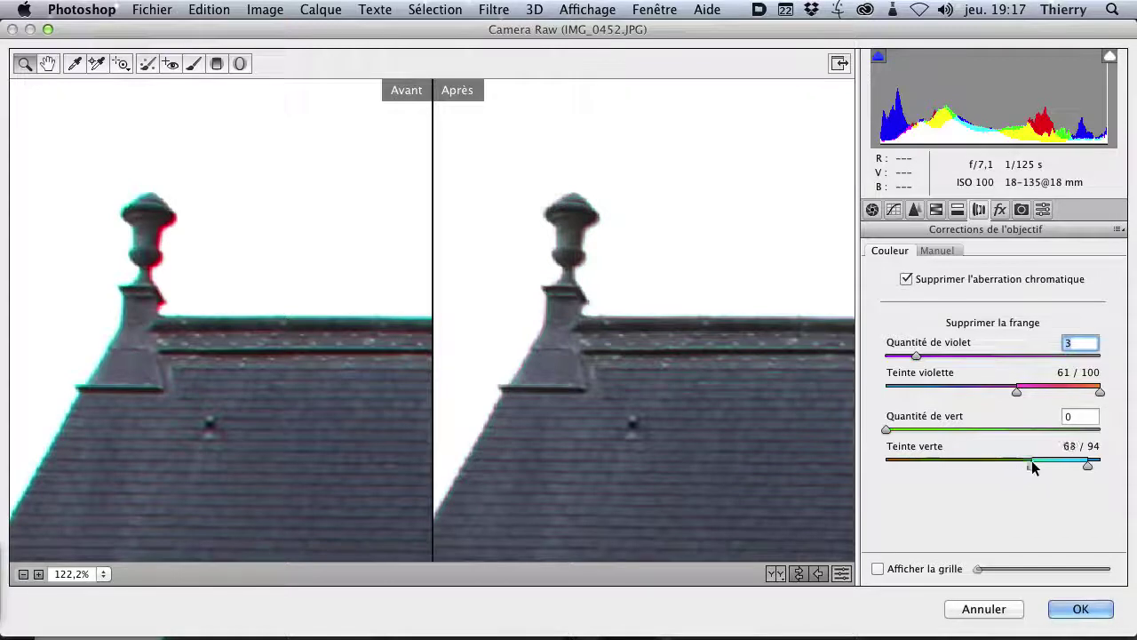
left_click_drag(885, 430, 915, 433)
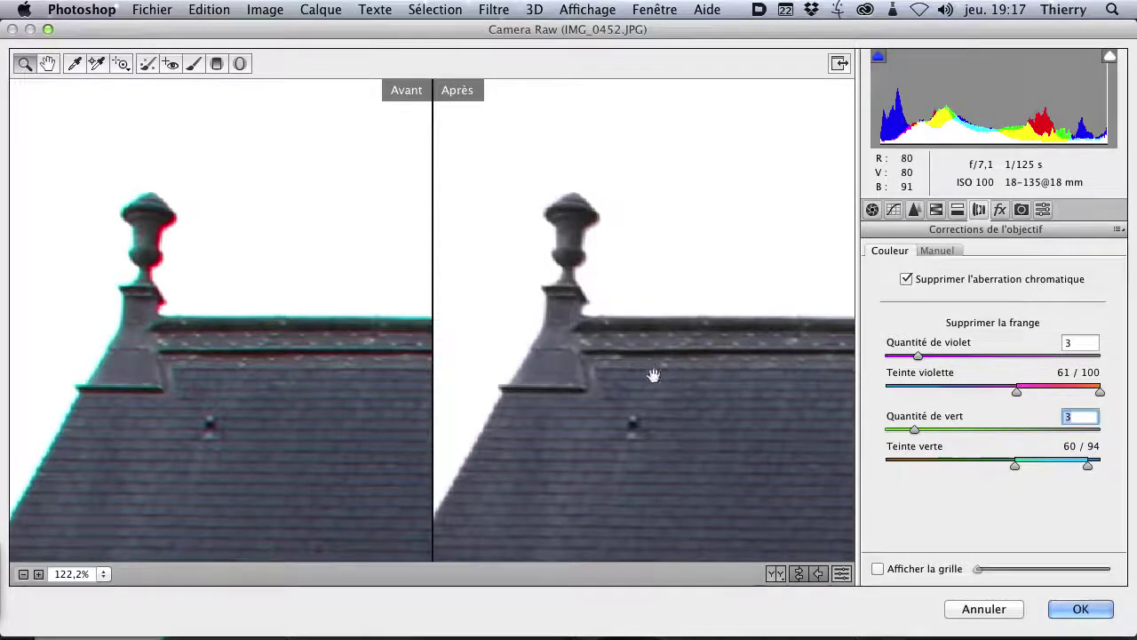
- Compare the before and after fringes along the roof slope, the dormer and the upper window with light reflections
left_click_drag(653, 371, 488, 211)
left_click_drag(630, 225, 694, 260)
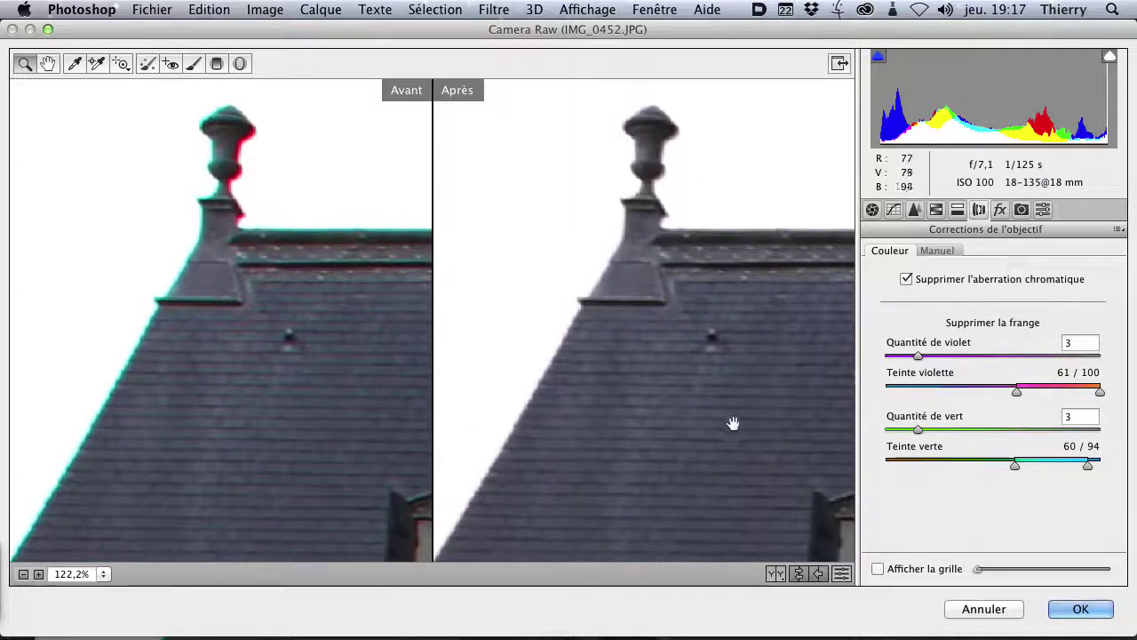
left_click_drag(733, 422, 682, 350)
left_click_drag(614, 414, 448, 71)
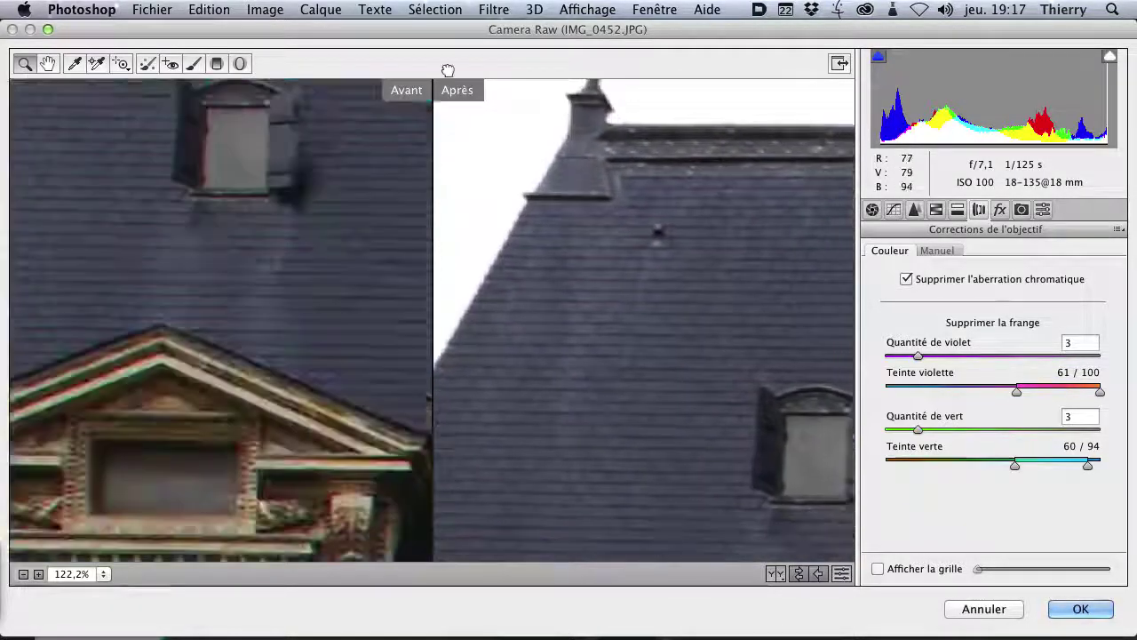
left_click_drag(559, 435, 752, 116)
left_click_drag(462, 465, 272, 293)
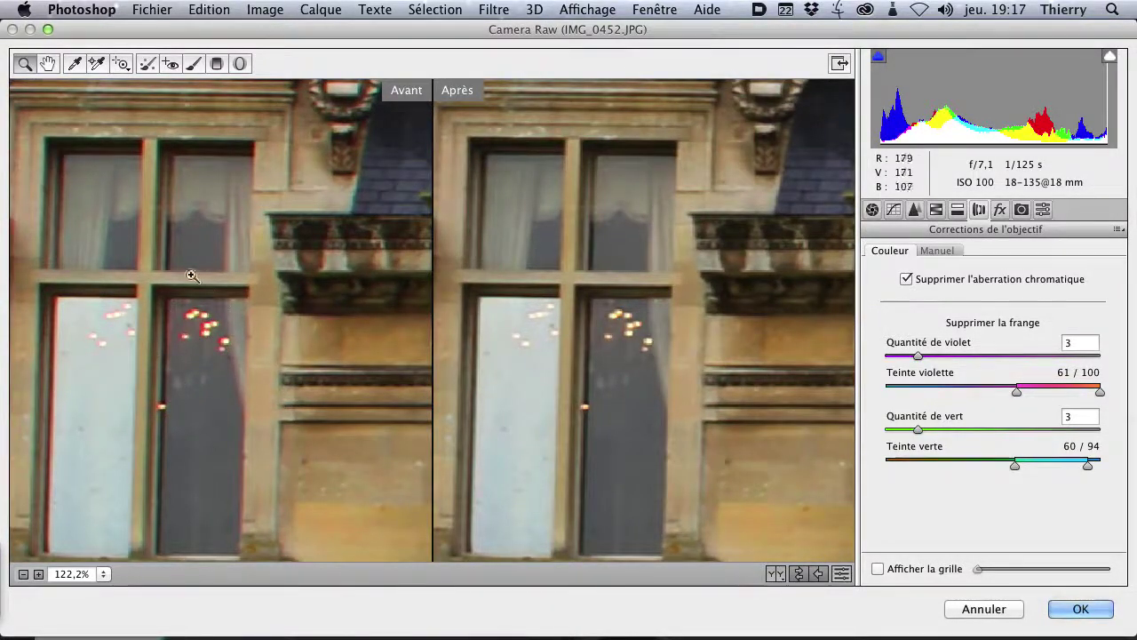
left_click_drag(233, 381, 257, 355)
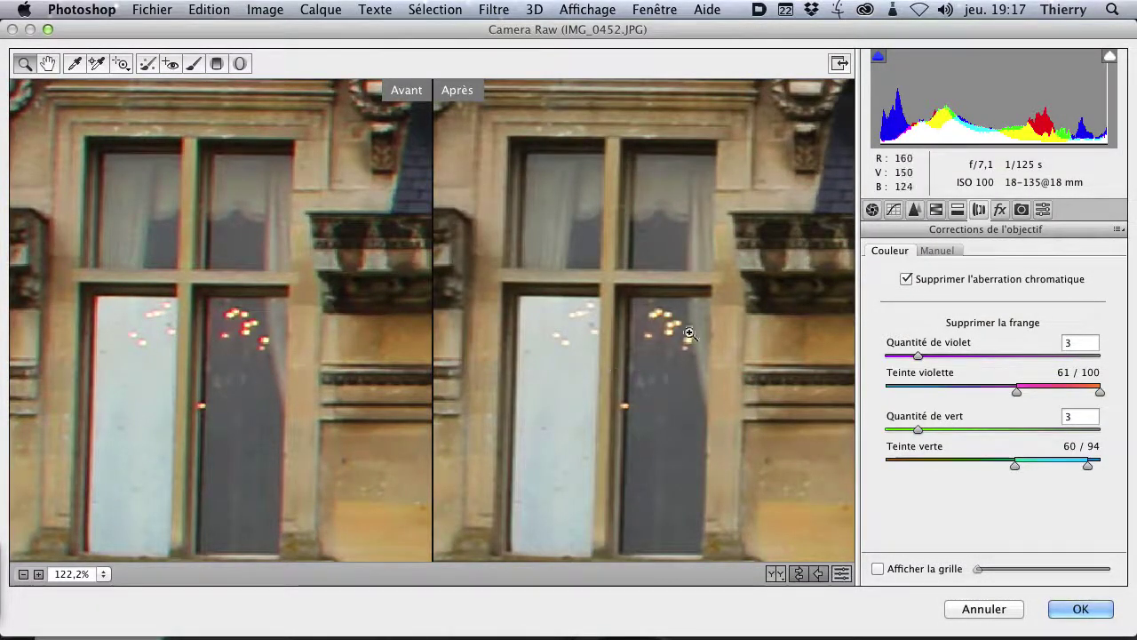
left_click_drag(680, 343, 671, 292)
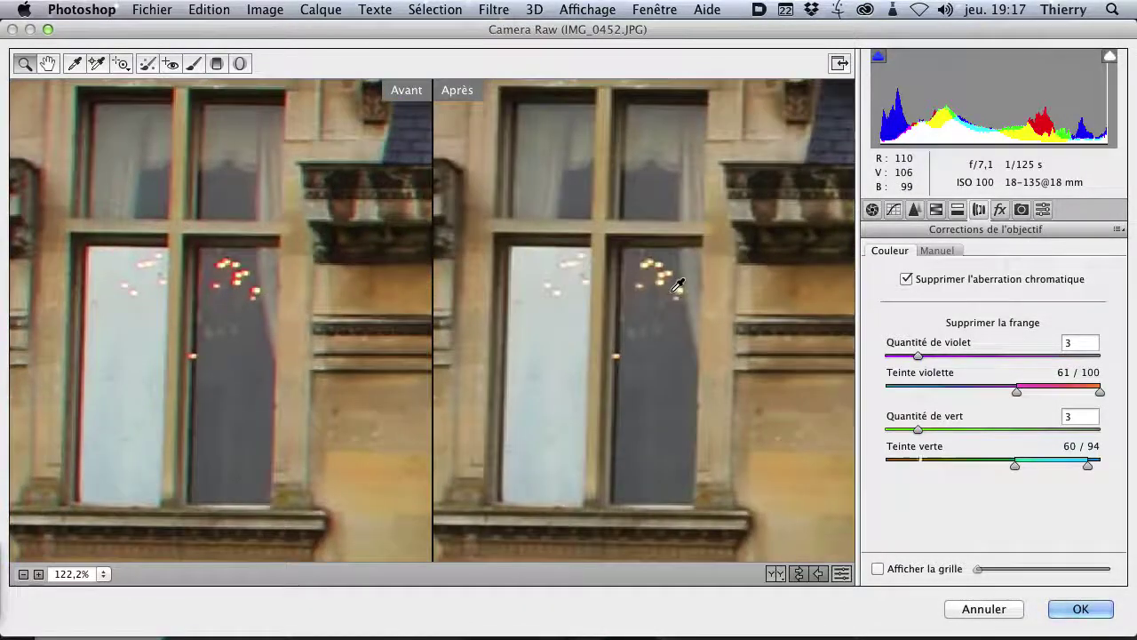
- Compare before and after on the whole façade and the wall beside the trees, and discard the Camera Raw adjustments
left_click(677, 285, "alt")
left_click(677, 285, "alt")
left_click(677, 285, "alt")
left_click(677, 284, "alt")
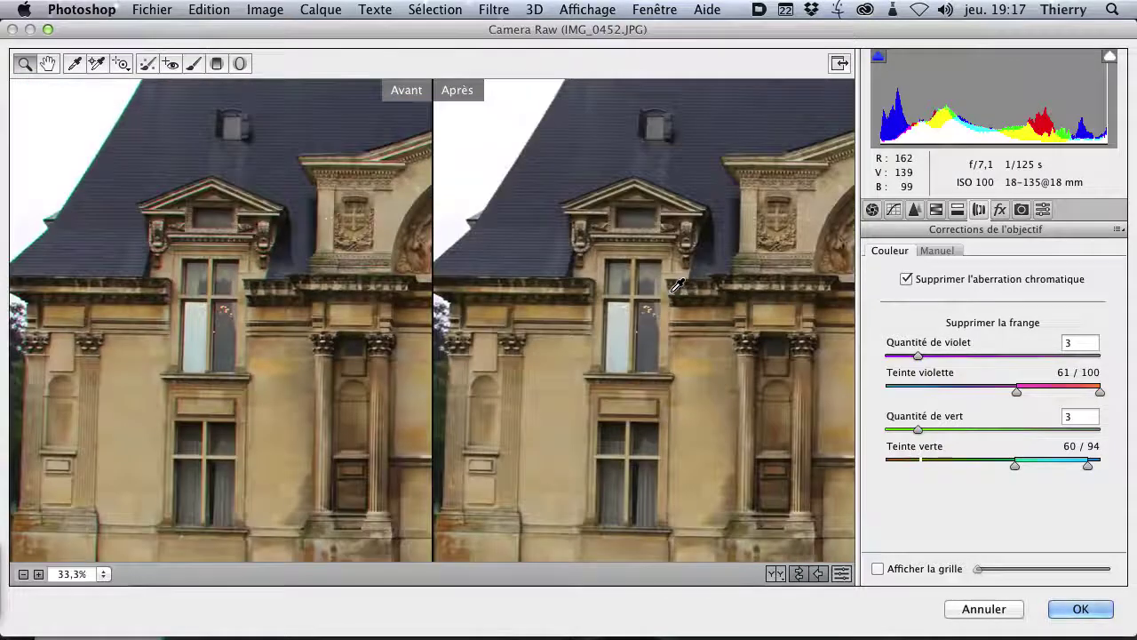
left_click(677, 285, "alt")
left_click(675, 287, "alt")
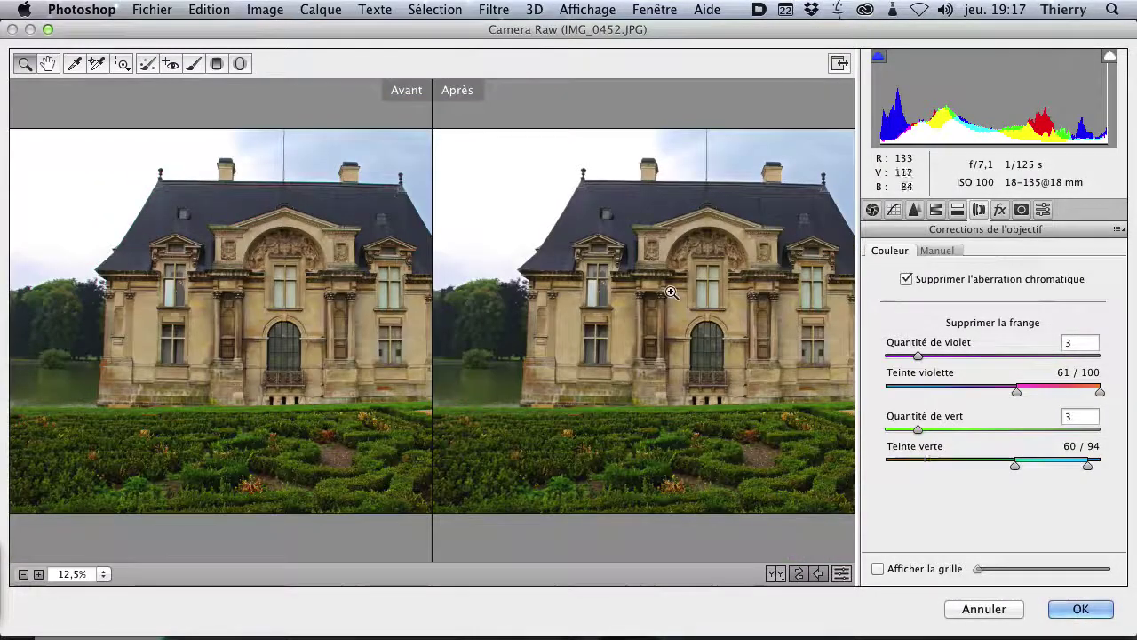
left_click_drag(446, 275, 560, 436)
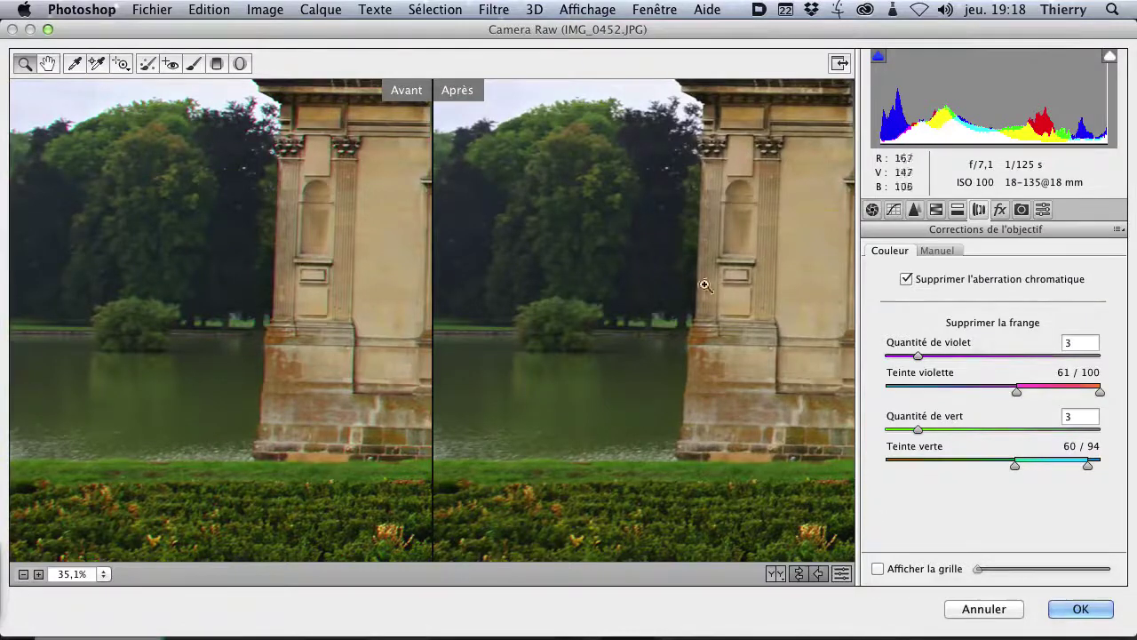
left_click(981, 610)
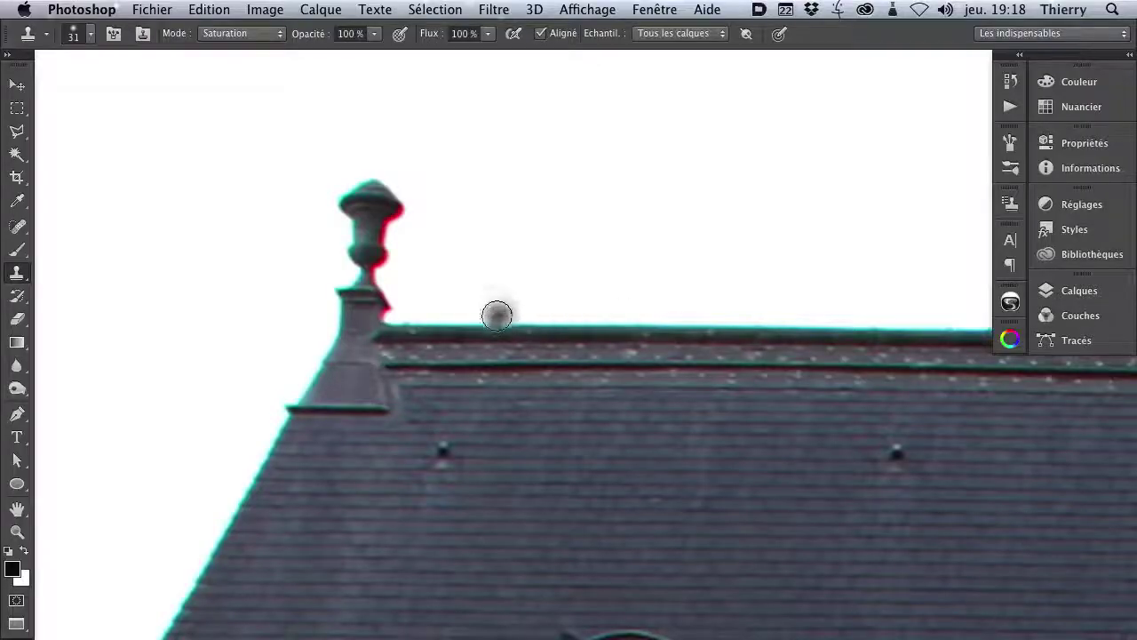
- Switch to Lightroom's Develop module and collapse the lens correction settings for the same photo
key("super+Tab")
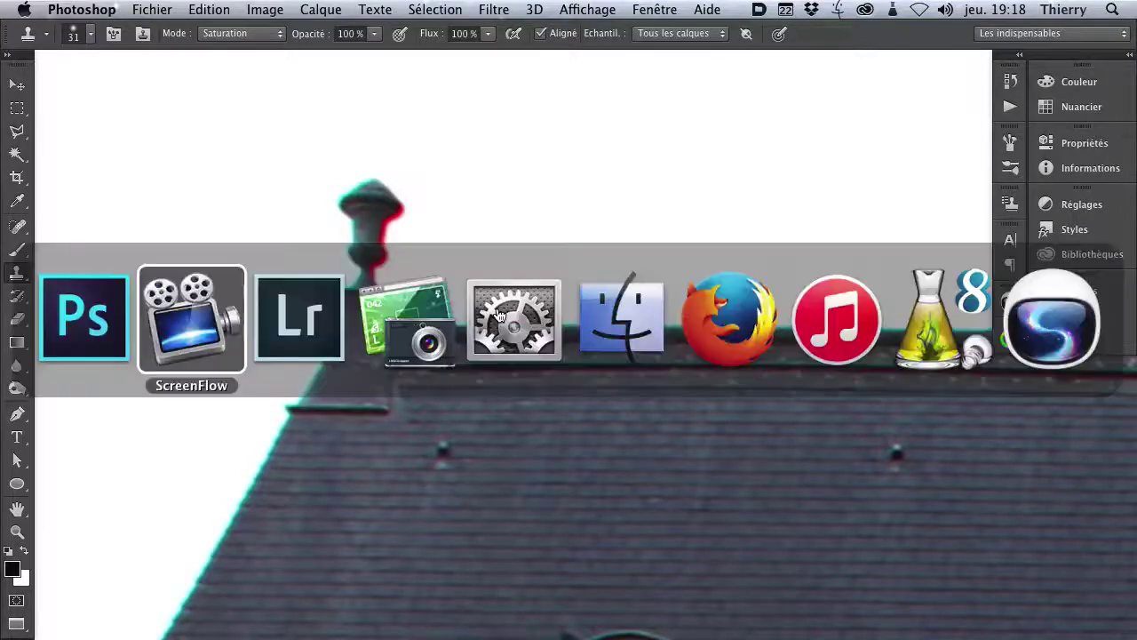
left_click(315, 318)
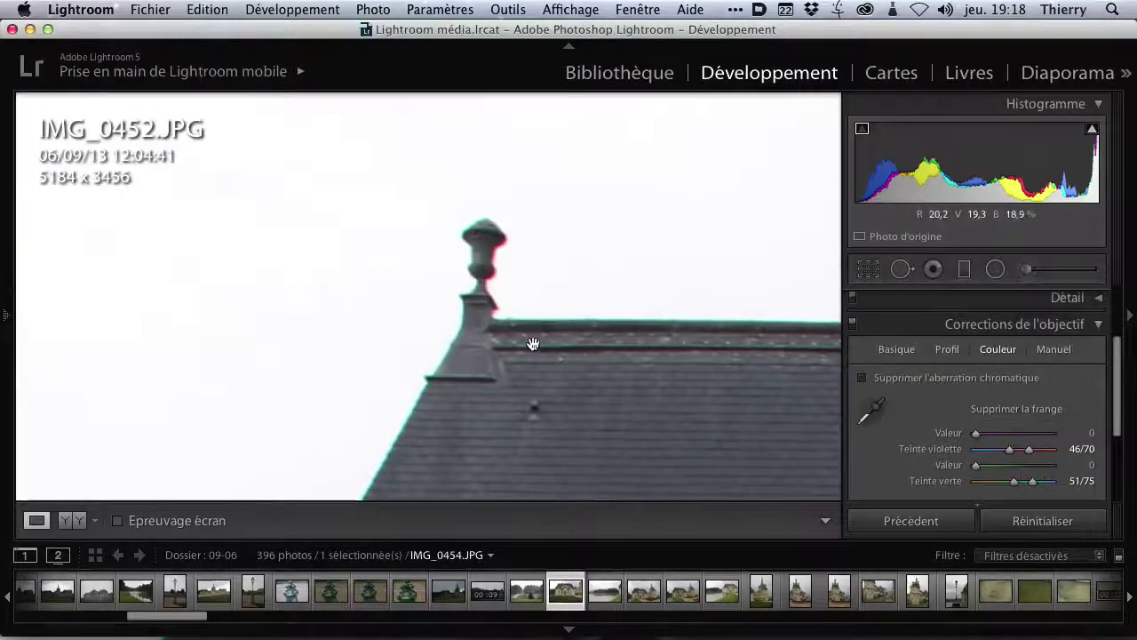
left_click(1083, 327)
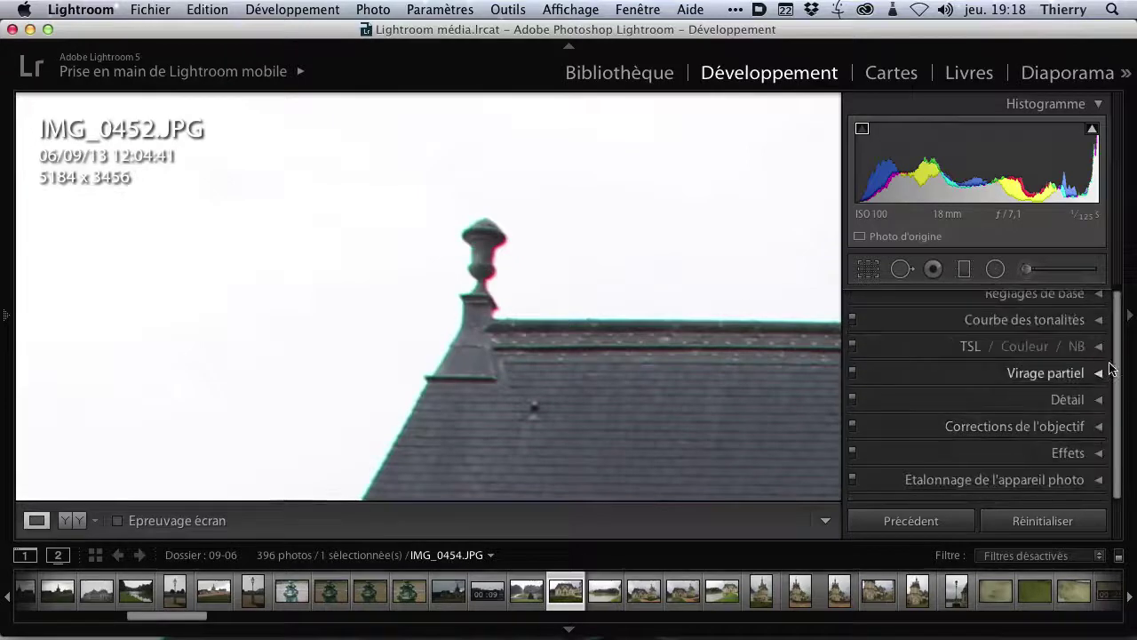
- Review Lightroom's lens correction settings for the same photo, covering the manual, profile and basic options and the colour defringe controls
left_click_drag(1117, 351, 1117, 314)
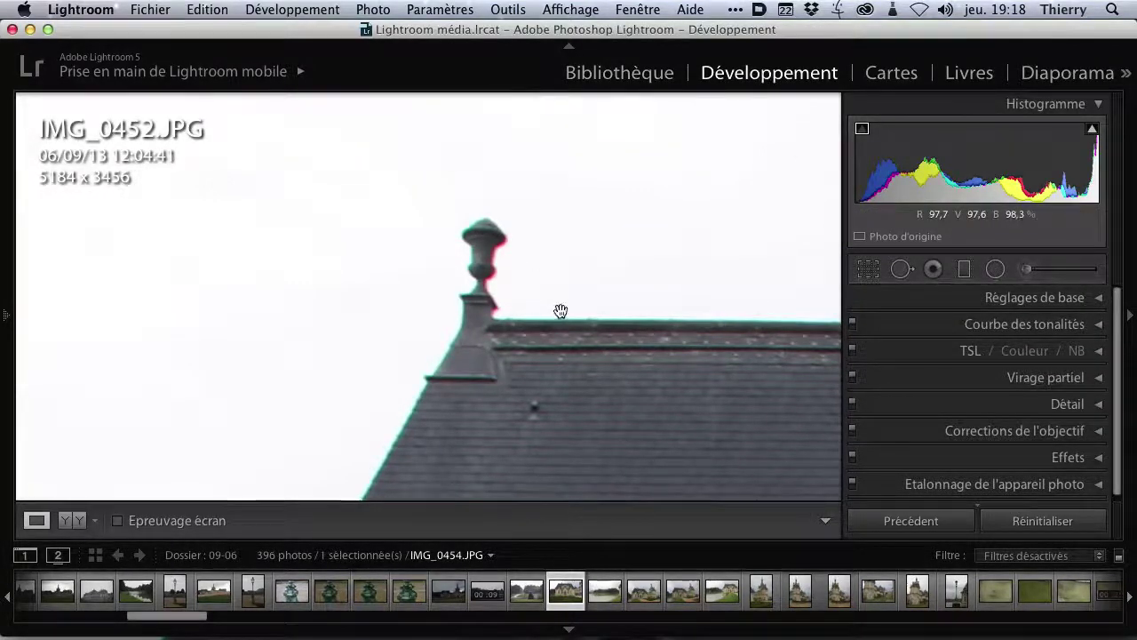
left_click_drag(498, 311, 521, 278)
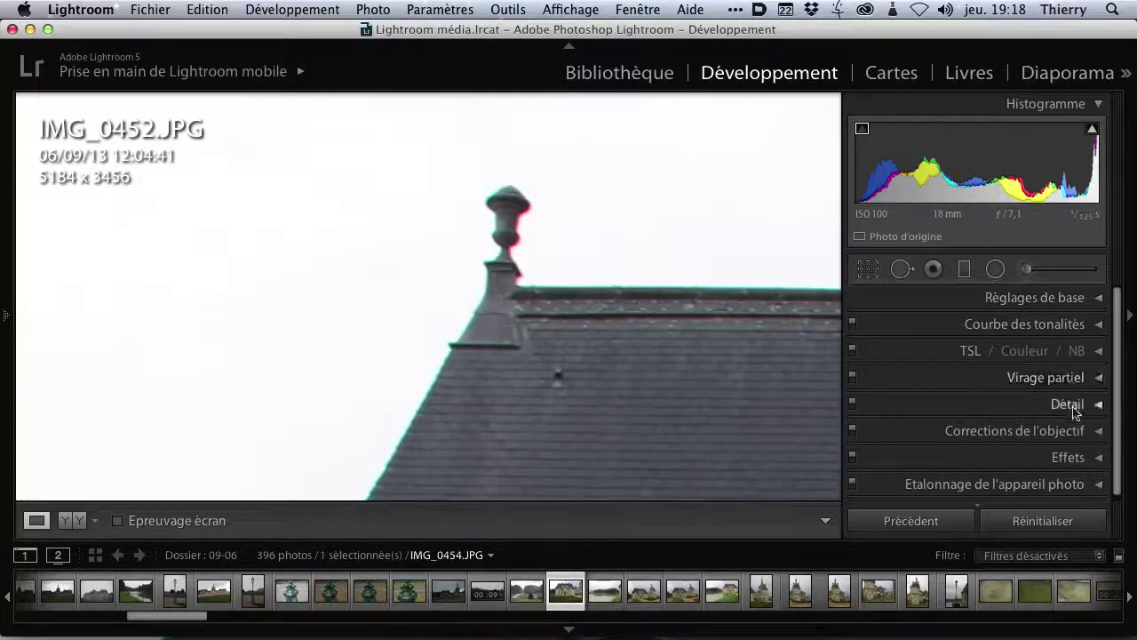
left_click(967, 431)
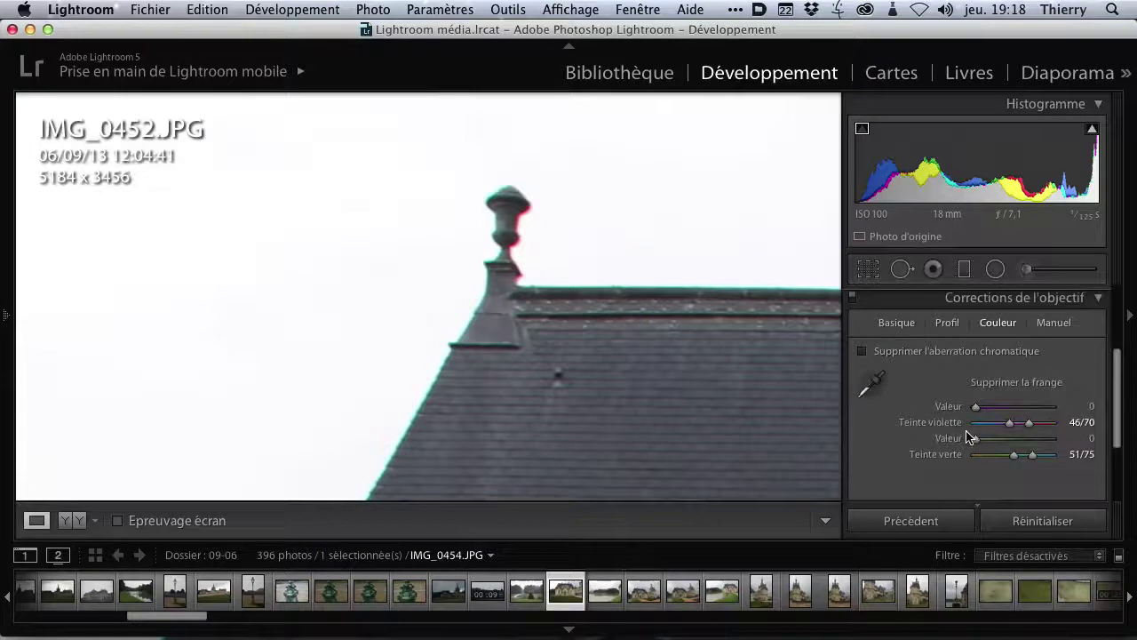
left_click(1050, 323)
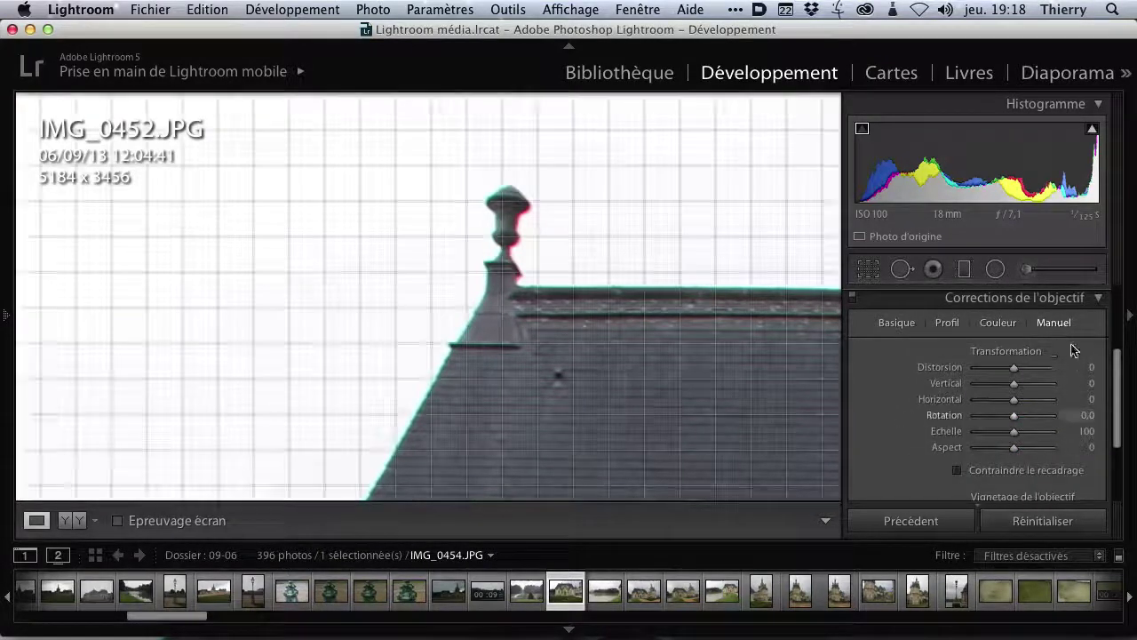
left_click(997, 323)
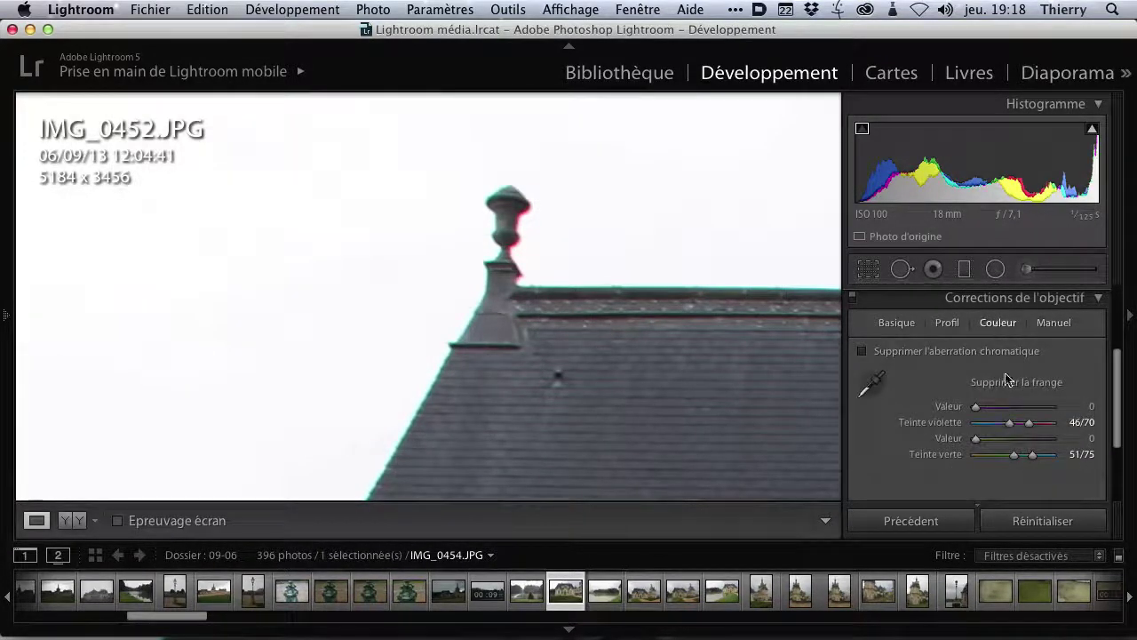
left_click(947, 323)
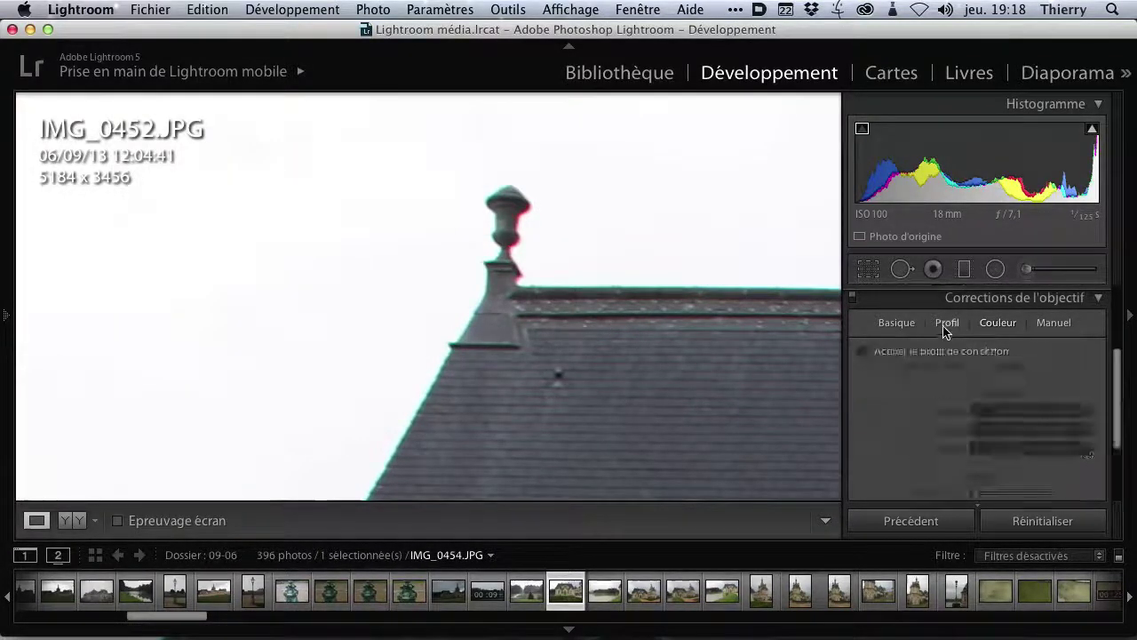
left_click(891, 323)
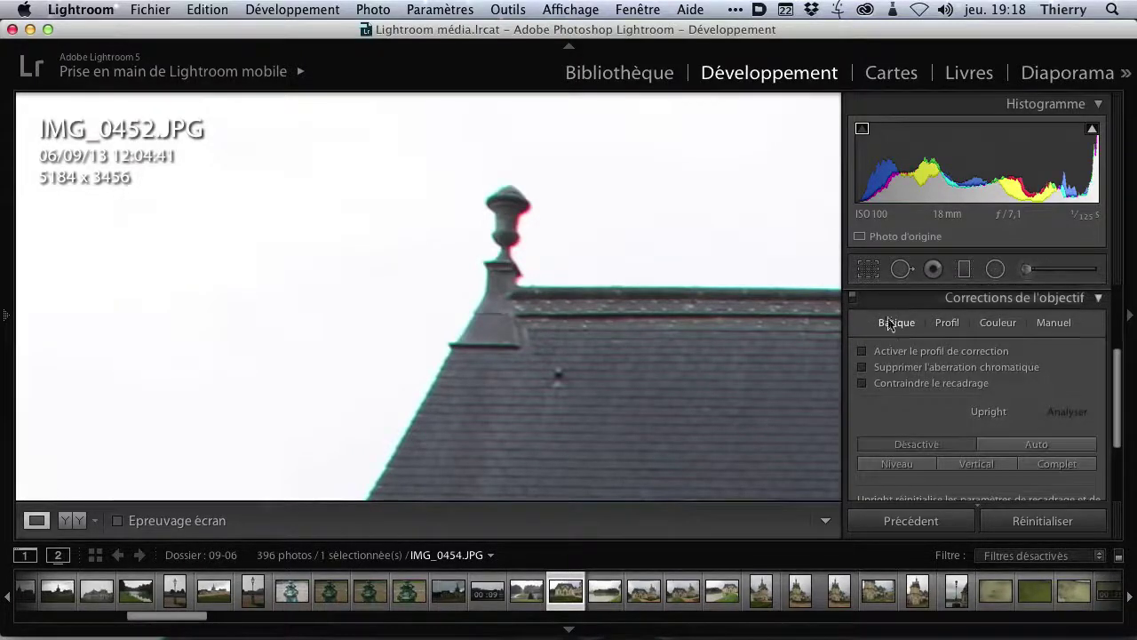
left_click(997, 323)
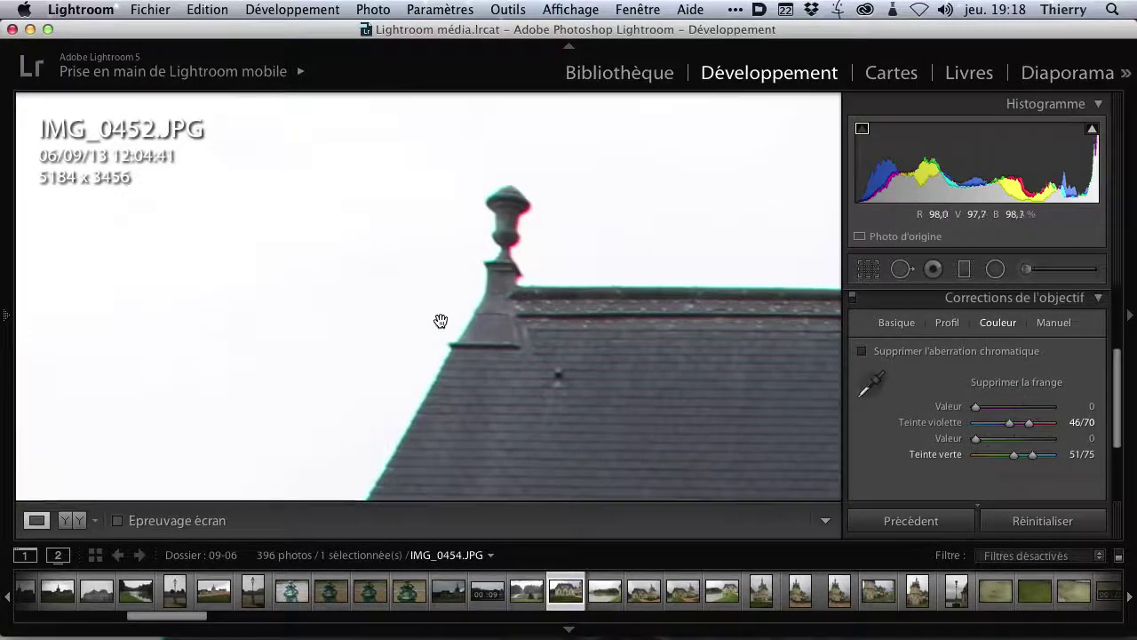
- Switch to Photoshop and set the Clone Stamp's blending mode to Saturation for the château photo
key("super+Tab")
key("super+Tab")
left_click(322, 332)
left_click_drag(387, 359, 430, 425)
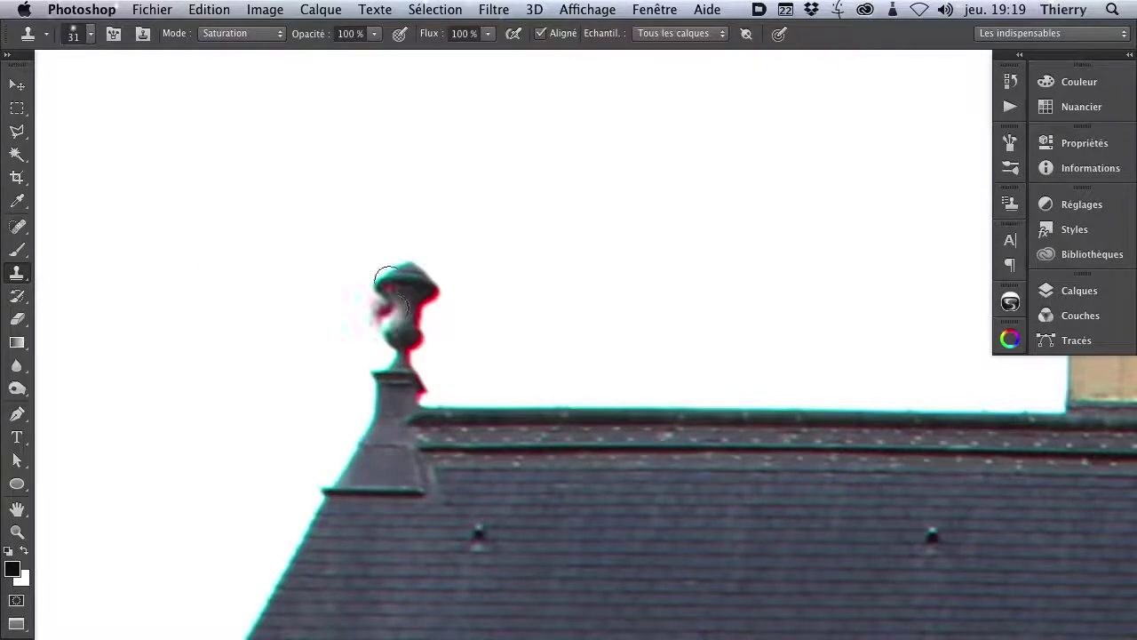
left_click(239, 34)
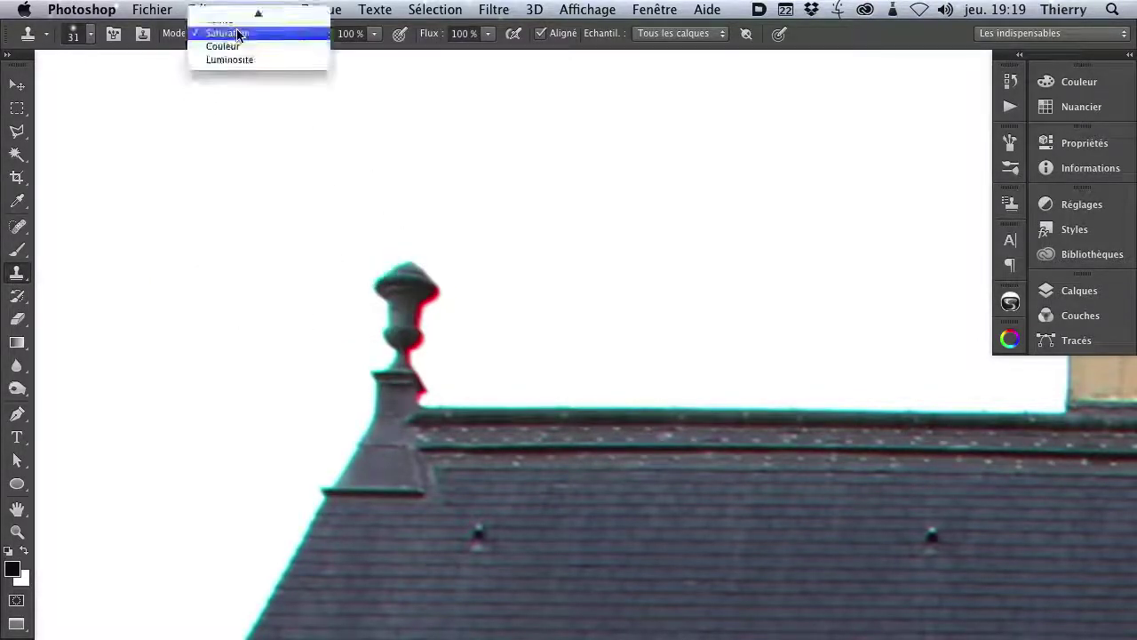
mouse_move(265, 11)
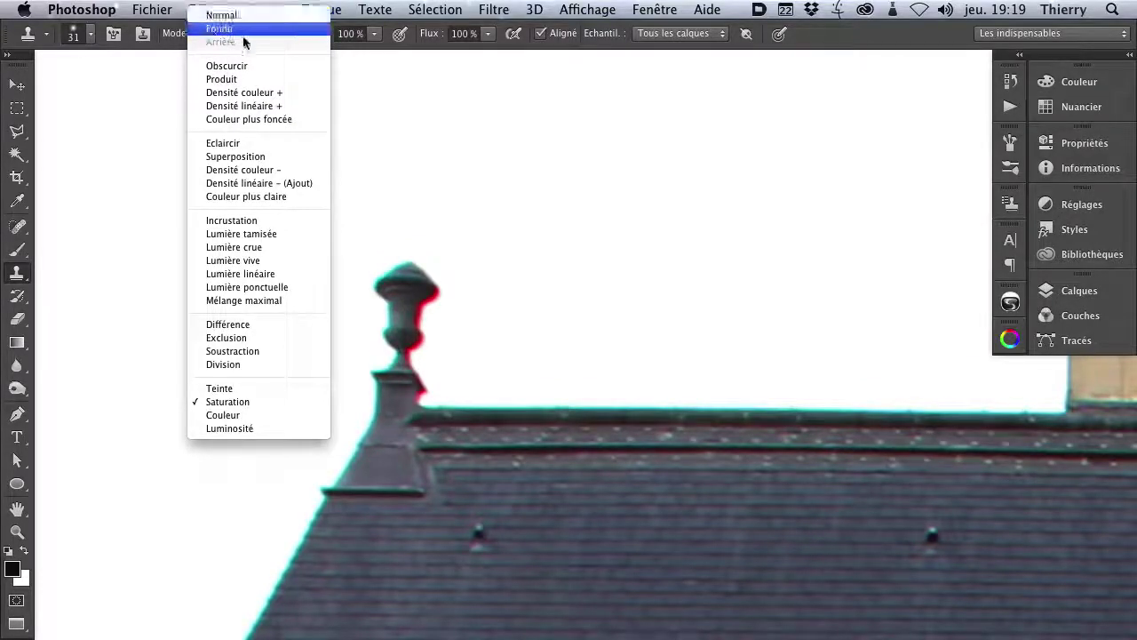
left_click(213, 406)
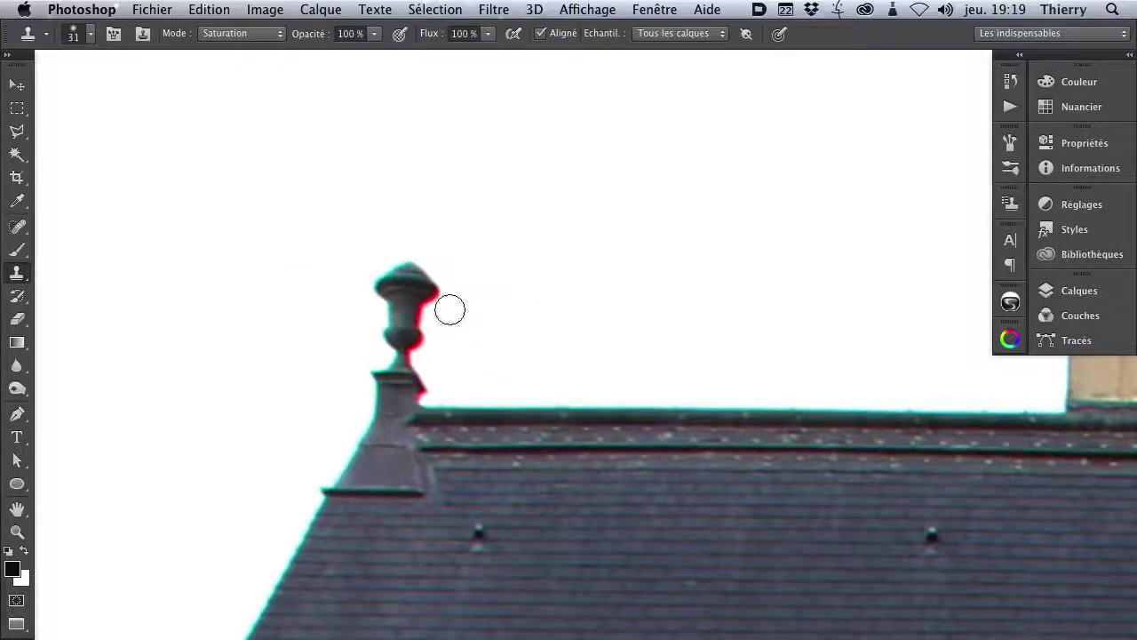
- Try desaturating the roof finial's fringes with the Clone Stamp sampled from the white sky, and undo it
mouse_move(436, 277)
left_mouse_down()
mouse_move(406, 339)
mouse_move(411, 259)
mouse_move(383, 276)
mouse_move(394, 257)
mouse_move(376, 284)
mouse_move(394, 354)
left_mouse_up()
left_click(348, 223, "alt")
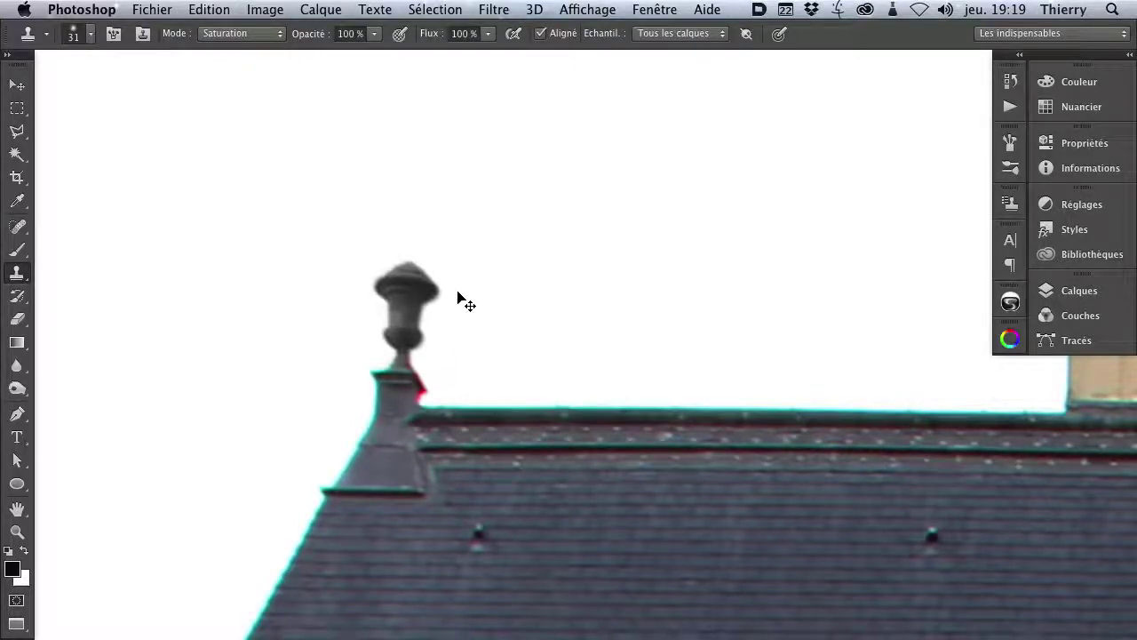
key("super+z")
- Neutralise the colour fringes on the finial and the left roof slope with the Clone Stamp at size 36, sampled from the slates
left_click_drag(558, 254, 508, 133)
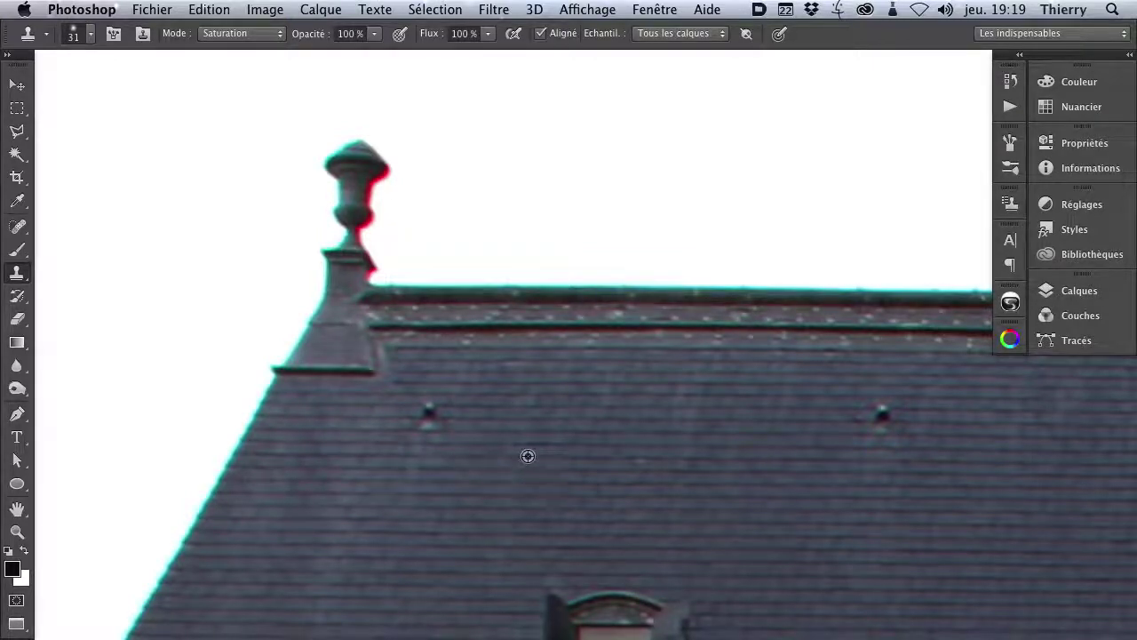
left_click(528, 456, "alt")
mouse_move(385, 454)
left_mouse_down()
mouse_move(355, 448)
mouse_move(359, 469)
mouse_move(410, 463)
mouse_move(394, 436)
mouse_move(353, 446)
mouse_move(339, 479)
mouse_move(373, 494)
mouse_move(396, 488)
mouse_move(403, 470)
mouse_move(376, 497)
mouse_move(382, 512)
mouse_move(419, 510)
mouse_move(367, 485)
mouse_move(330, 505)
mouse_move(350, 455)
mouse_move(378, 446)
mouse_move(399, 474)
mouse_move(381, 508)
mouse_move(407, 486)
left_mouse_up()
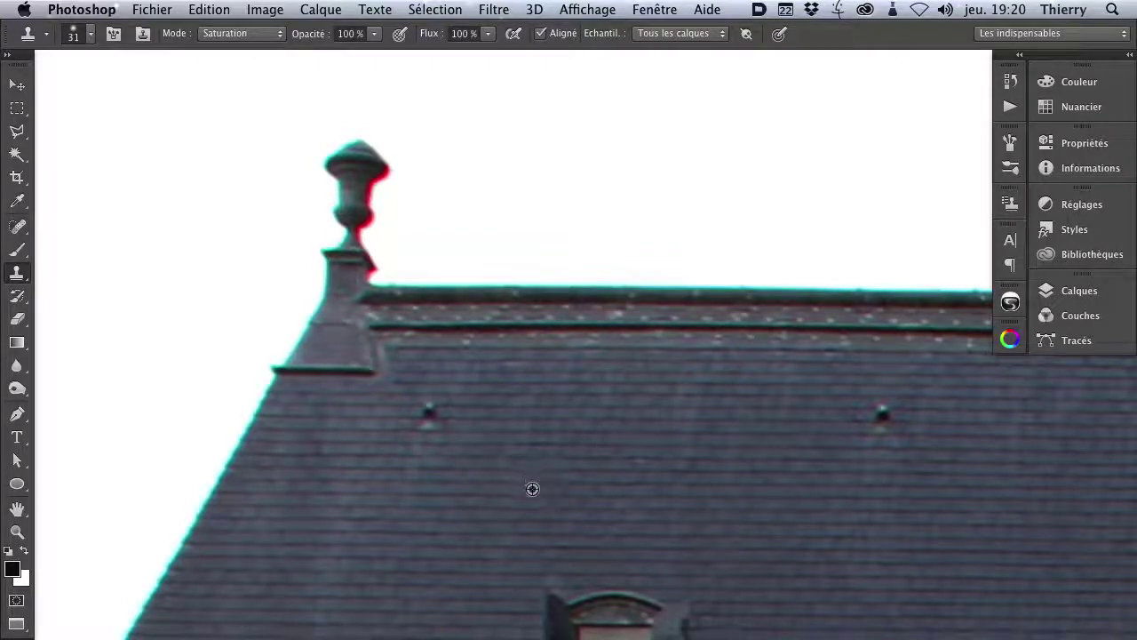
mouse_move(358, 244)
left_mouse_down()
mouse_move(360, 227)
mouse_move(400, 201)
mouse_move(366, 211)
mouse_move(382, 221)
left_mouse_up()
mouse_move(348, 199)
left_mouse_down()
mouse_move(380, 156)
mouse_move(359, 238)
mouse_move(375, 253)
mouse_move(350, 230)
mouse_move(354, 153)
mouse_move(358, 221)
mouse_move(459, 315)
mouse_move(452, 302)
mouse_move(378, 278)
mouse_move(327, 291)
left_mouse_up()
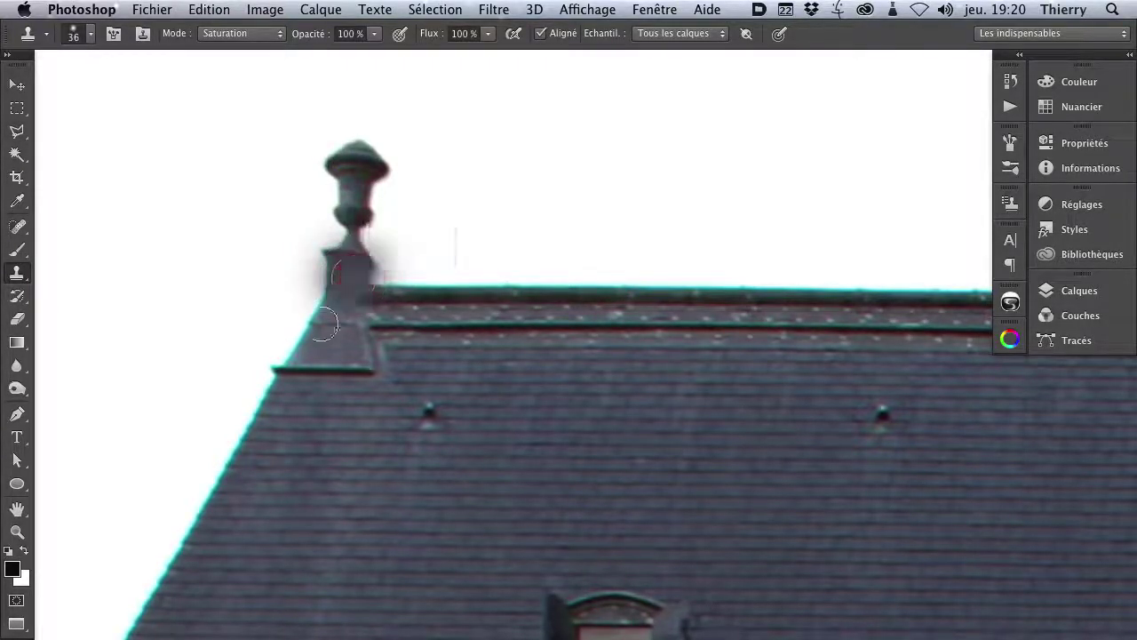
left_click(288, 404, "alt")
left_click_drag(274, 376, 179, 560)
- Neutralise the cyan fringe along the right roof slope with the Clone Stamp at size 16, sampled from the slates
mouse_move(305, 477)
left_mouse_down()
mouse_move(472, 300)
mouse_move(429, 327)
left_mouse_up()
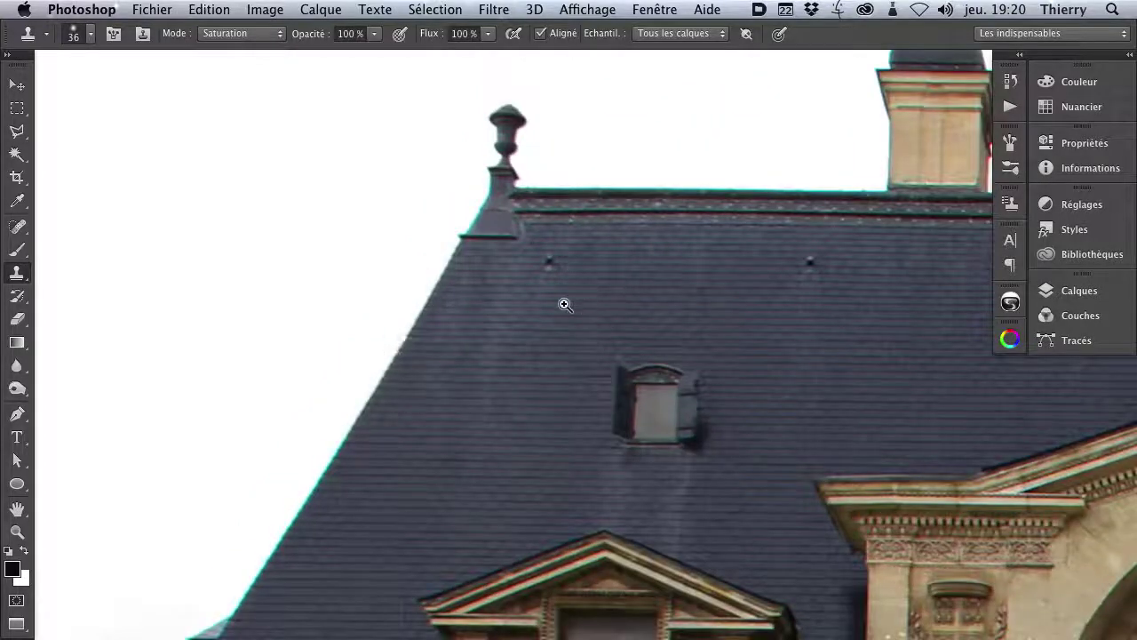
left_click_drag(598, 309, 557, 311)
left_click_drag(780, 315, 223, 312)
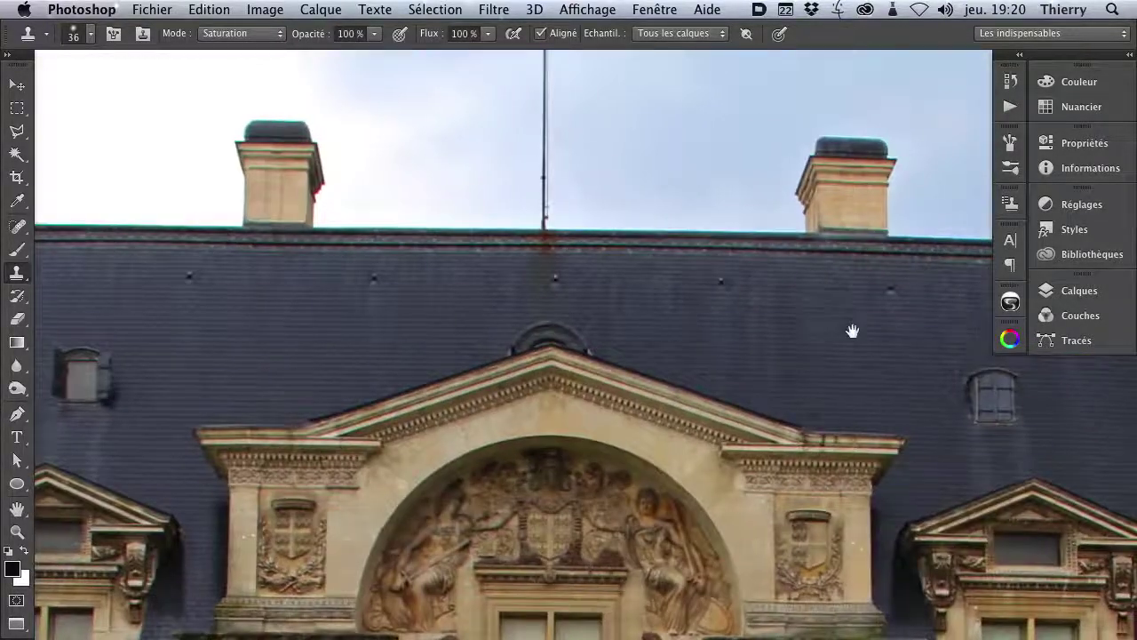
left_click_drag(852, 332, 211, 330)
left_click_drag(471, 376, 447, 342)
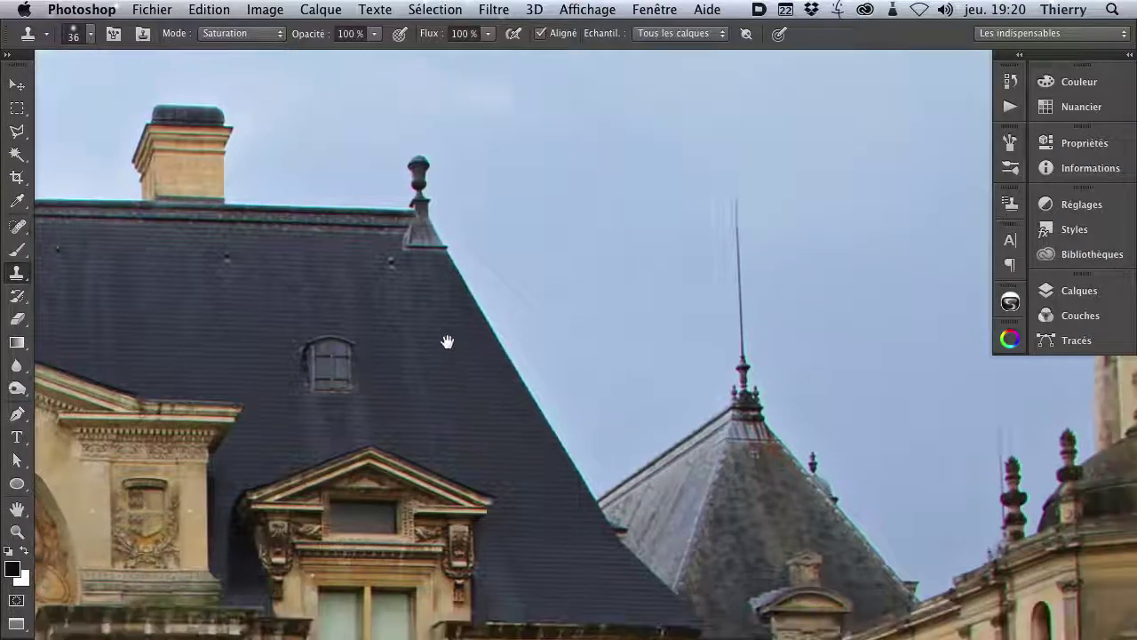
left_click_drag(437, 276, 520, 256)
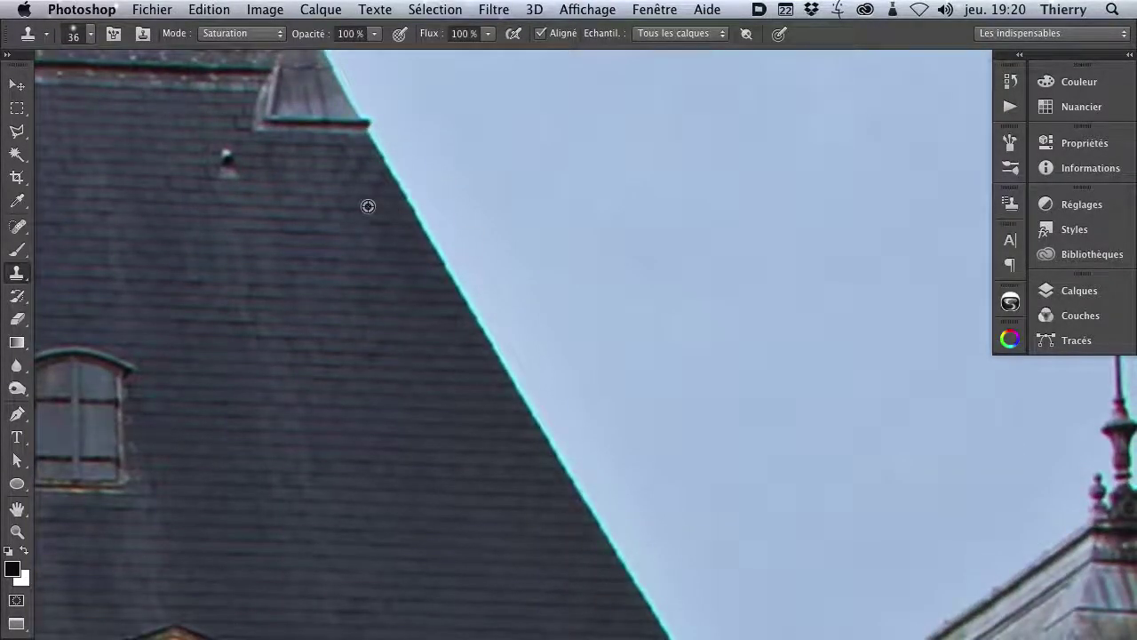
left_click(320, 185, "alt")
mouse_move(350, 208)
left_mouse_down()
mouse_move(385, 175)
mouse_move(372, 139)
mouse_move(382, 164)
mouse_move(343, 183)
mouse_move(379, 156)
mouse_move(400, 192)
left_mouse_up()
key("super+z")
left_click_drag(453, 269, 546, 433)
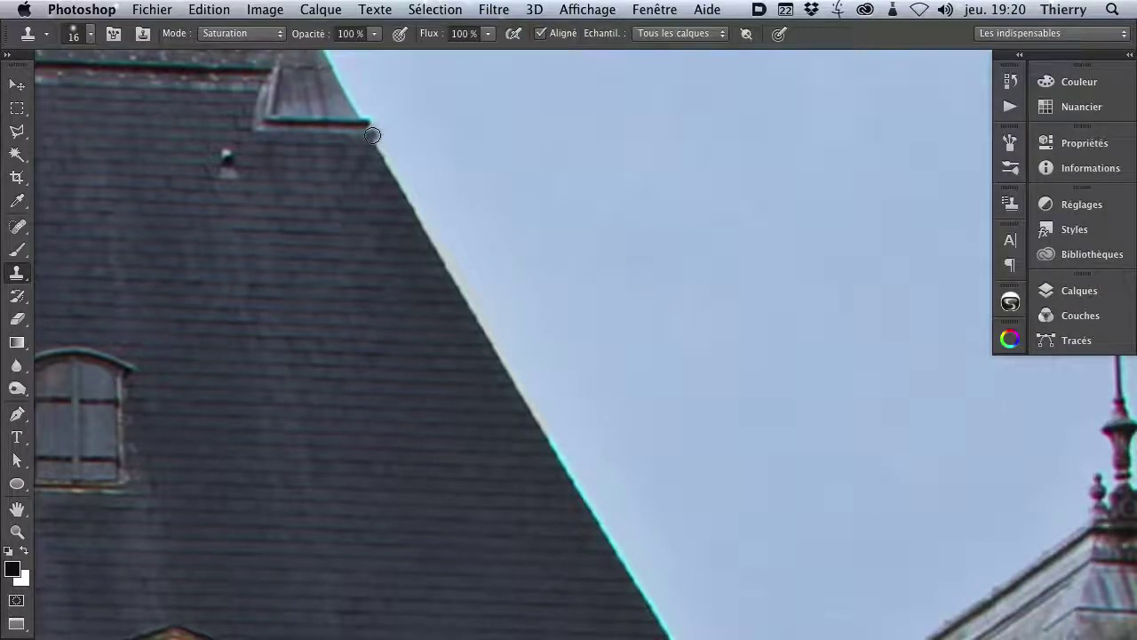
- Set the Clone Stamp's mode to Obscurcir and cover the pale halo along the right roof slope with sampled sky
left_click(228, 36)
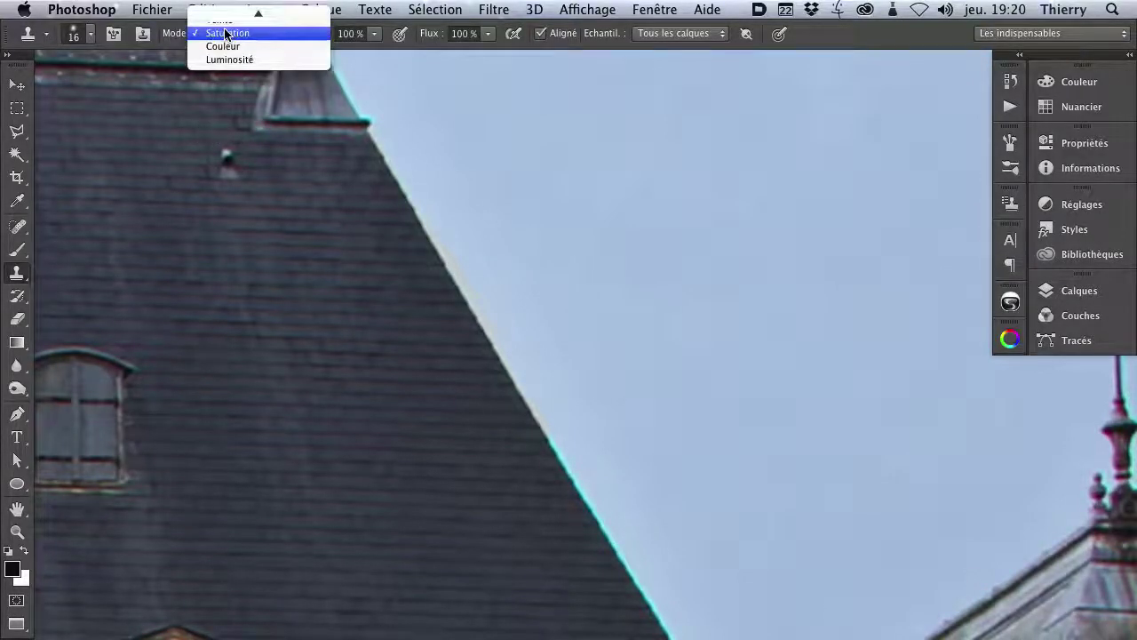
mouse_move(263, 5)
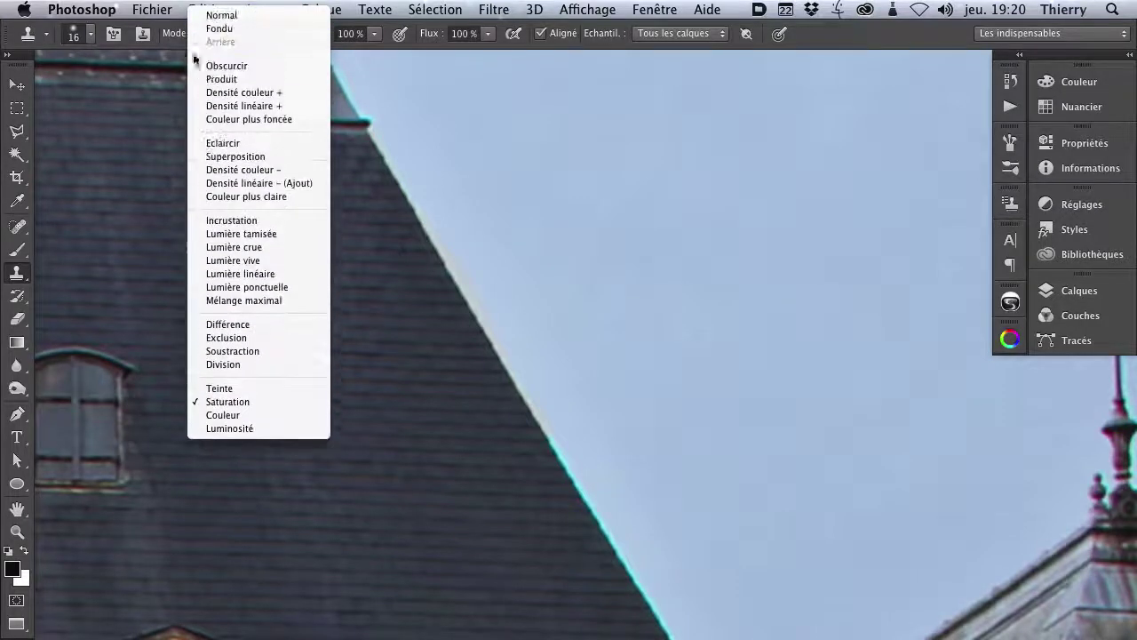
left_click(218, 67)
left_click(435, 192, "alt")
left_click(419, 138)
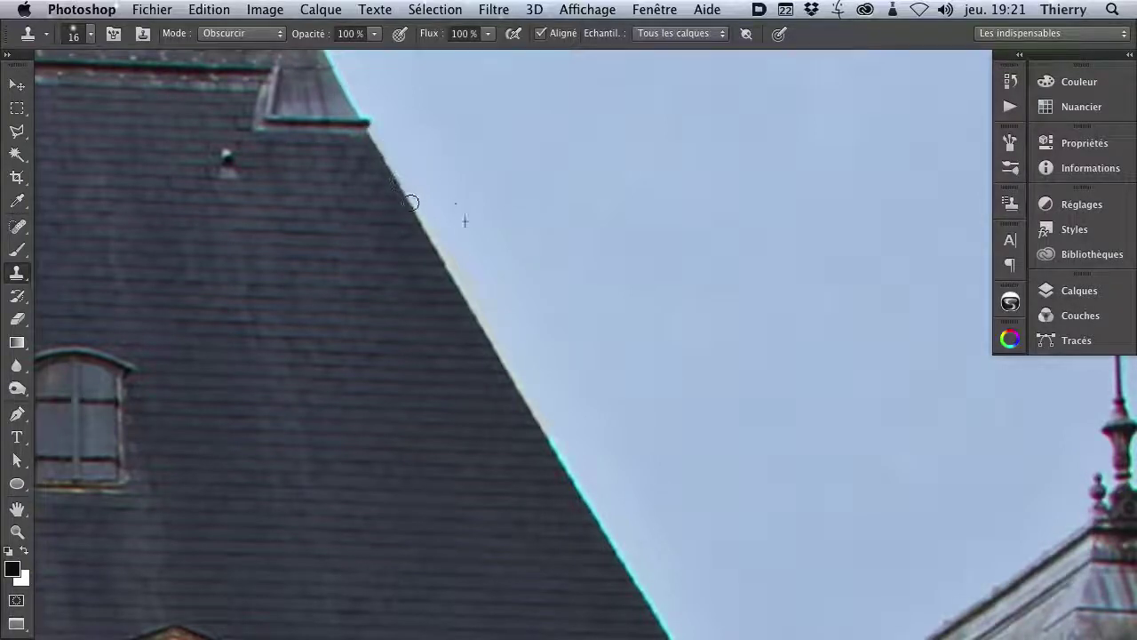
left_click_drag(488, 318, 521, 377)
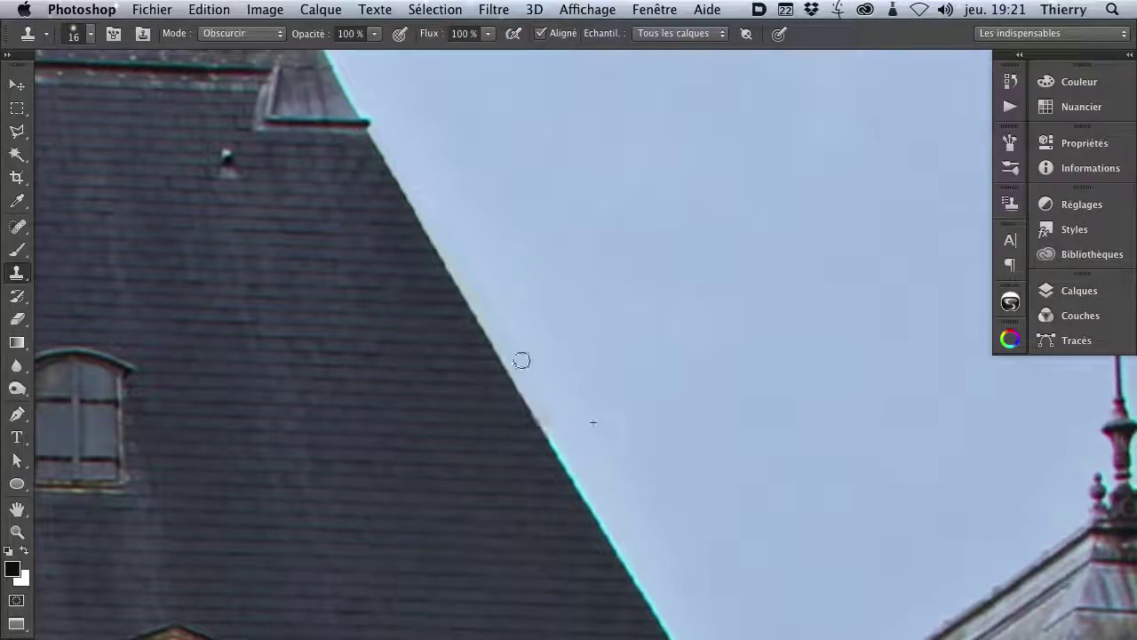
left_click_drag(401, 185, 516, 379)
left_click(594, 336, "alt")
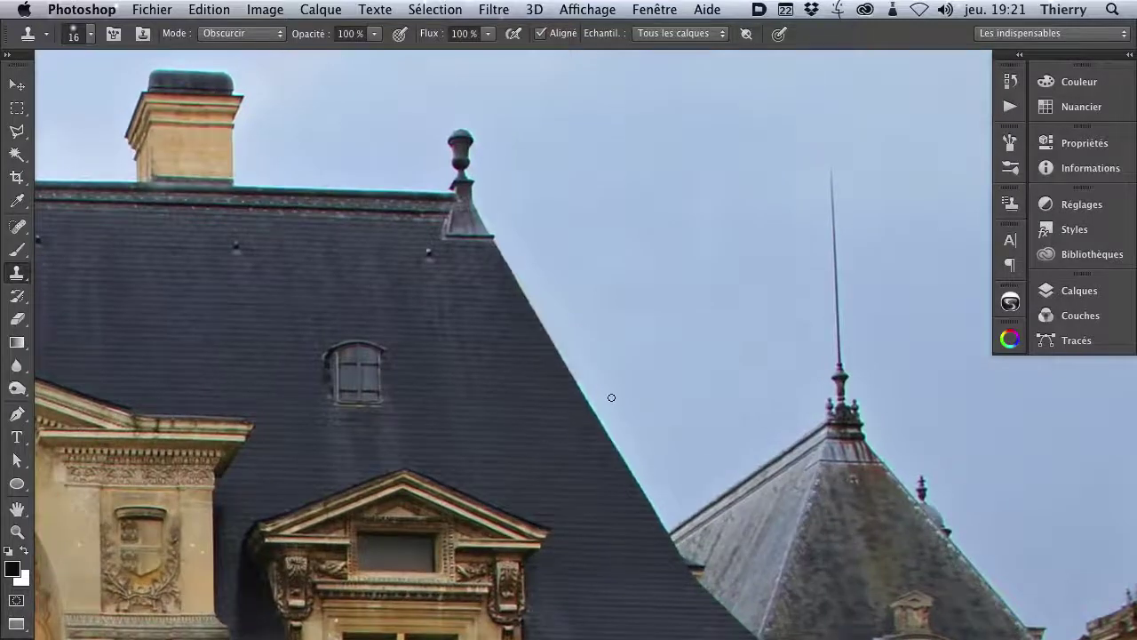
left_click_drag(511, 332, 642, 240)
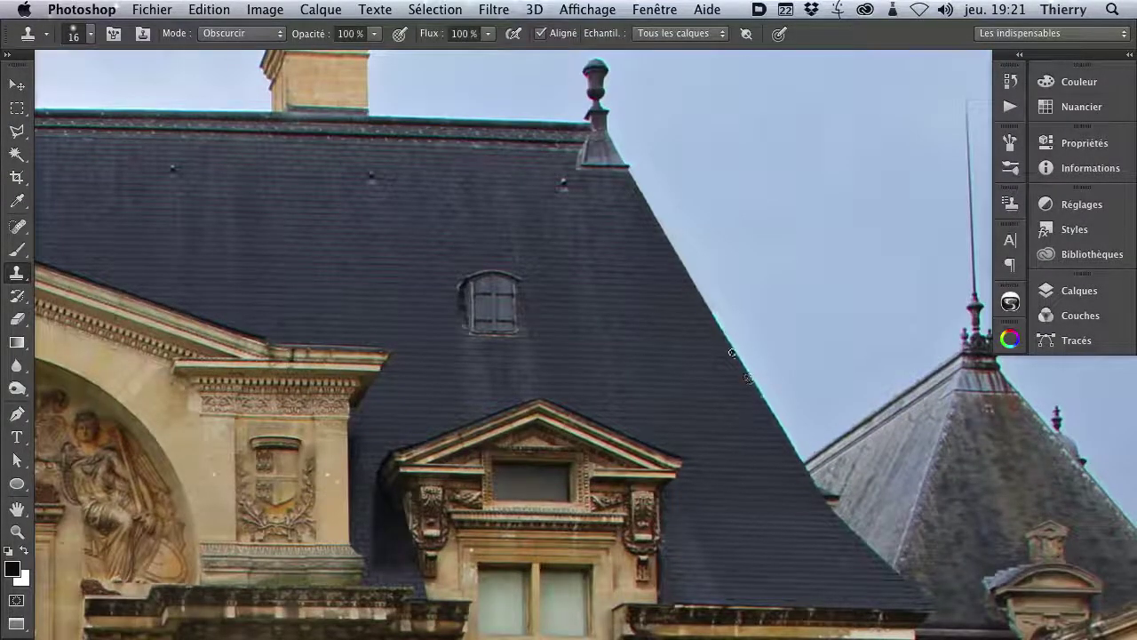
left_click_drag(404, 157, 628, 394)
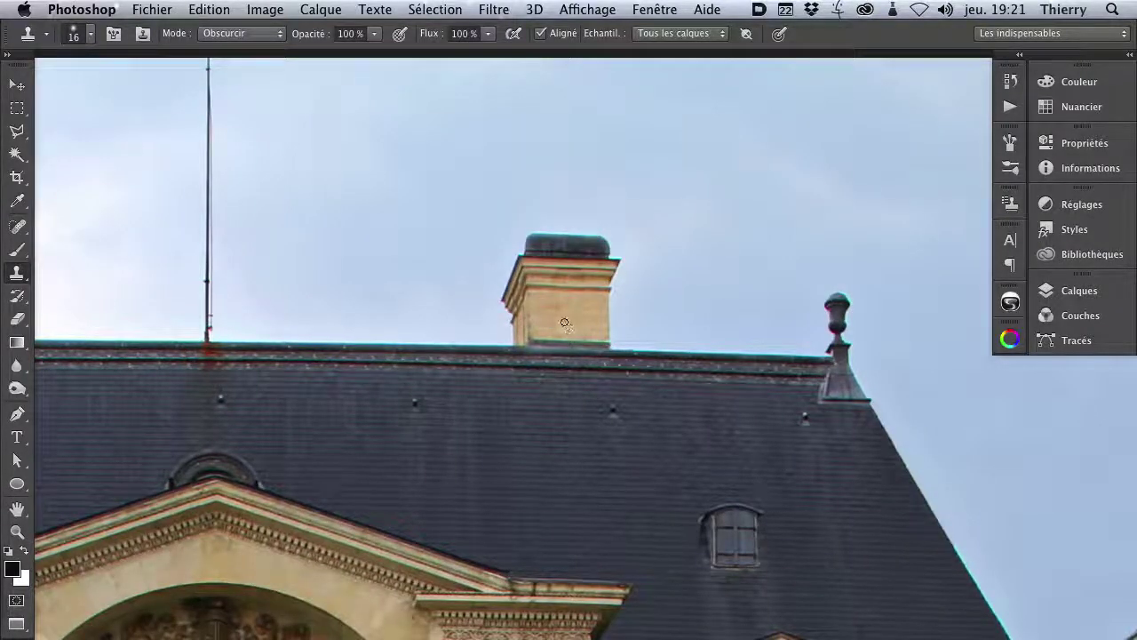
- Switch to the statue photo and darken the white halo along the drapery's right edge with the Clone Stamp in Obscurcir mode
key("ctrl+Tab")
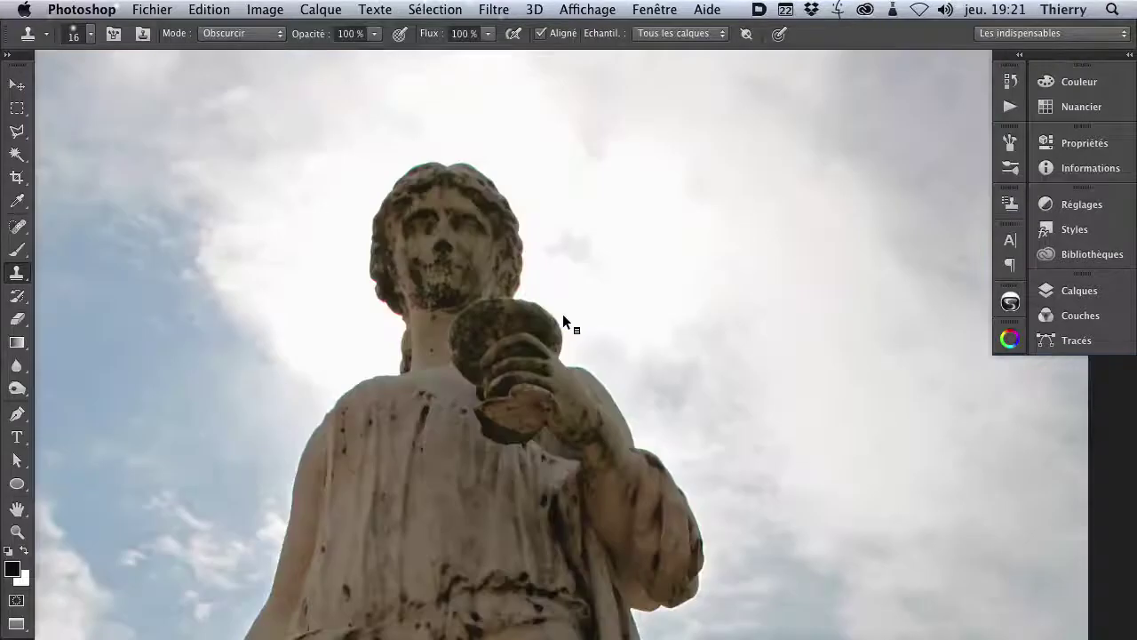
left_click_drag(503, 337, 486, 243)
left_click_drag(646, 549, 474, 284)
left_click(514, 380)
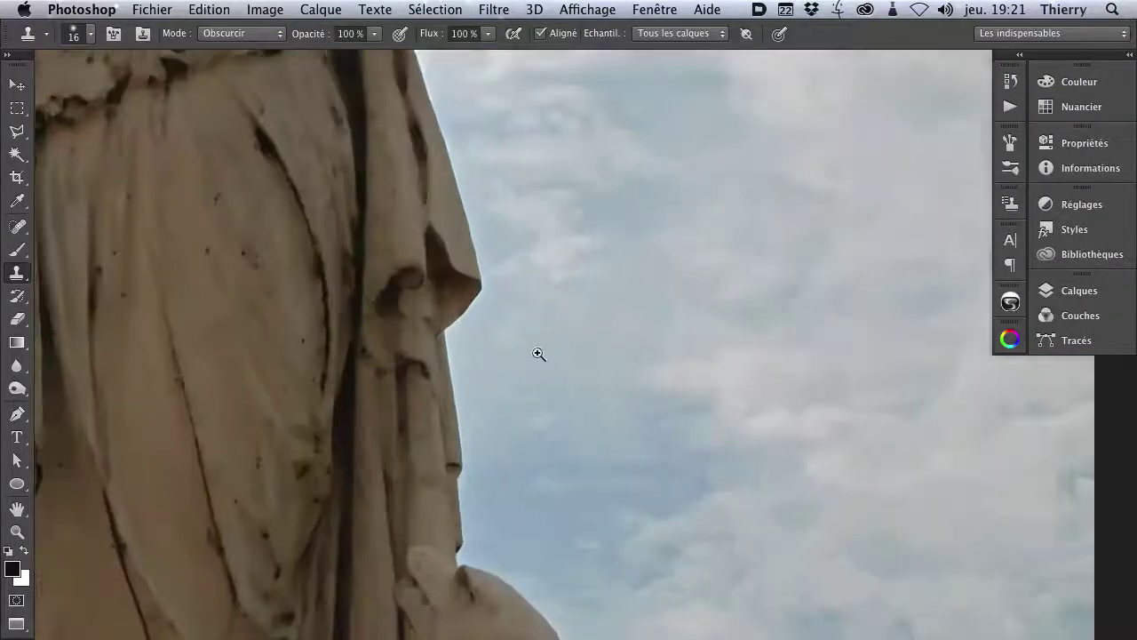
left_click_drag(483, 383, 504, 336)
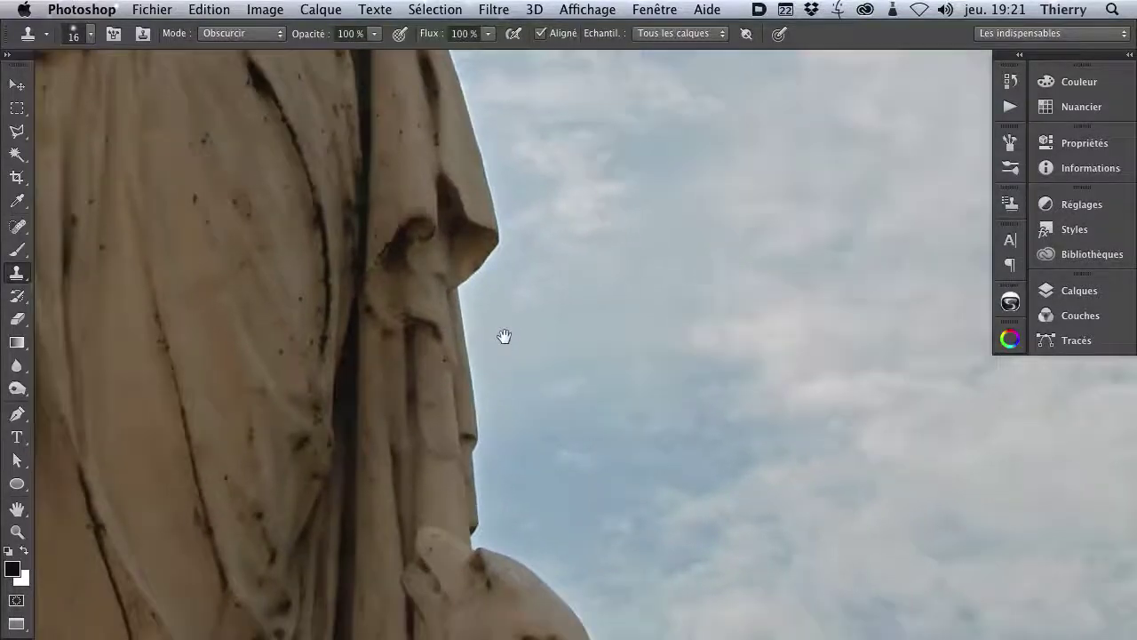
left_click_drag(498, 380, 533, 373)
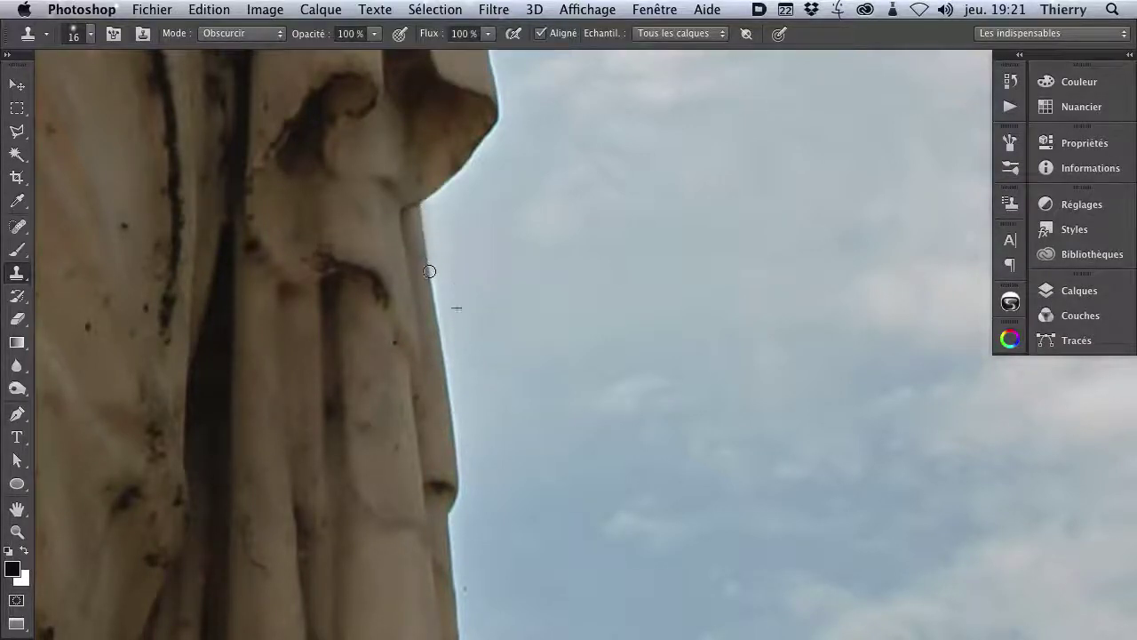
left_click_drag(455, 418, 460, 453)
left_click_drag(419, 210, 427, 260)
left_click(444, 348)
- Set the Clone Stamp's mode to Eclaircir and lighten the dark border along the drapery's right edge with stone sampled beside it
left_click(227, 34)
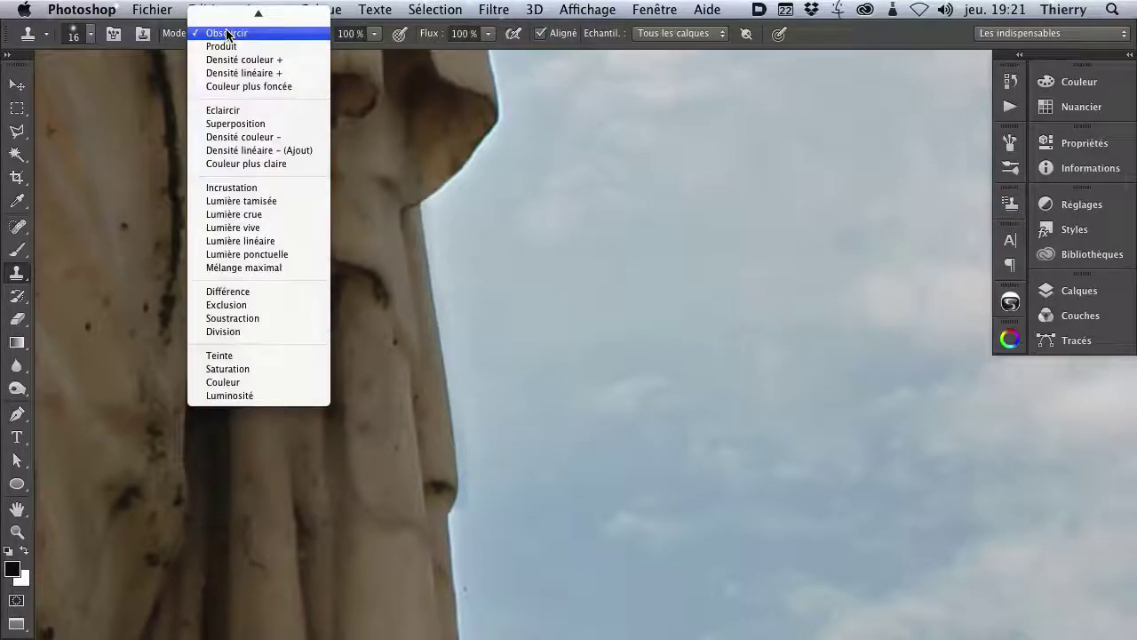
left_click(238, 109)
left_click(404, 234)
left_click_drag(408, 219, 401, 248)
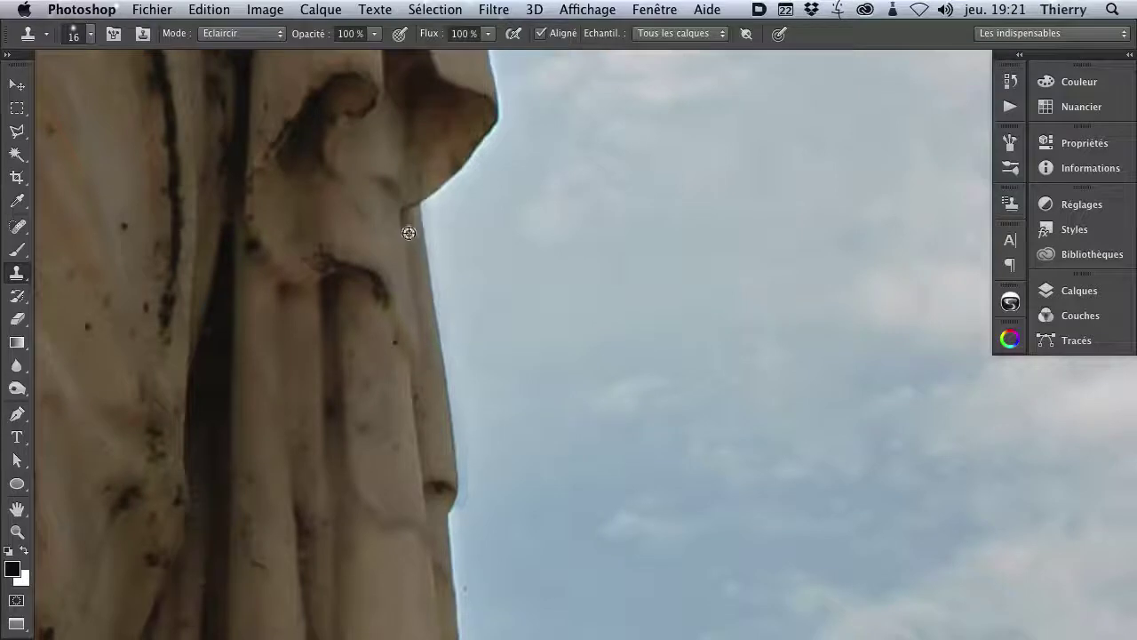
left_click(414, 225, "alt")
left_click_drag(444, 375, 449, 434)
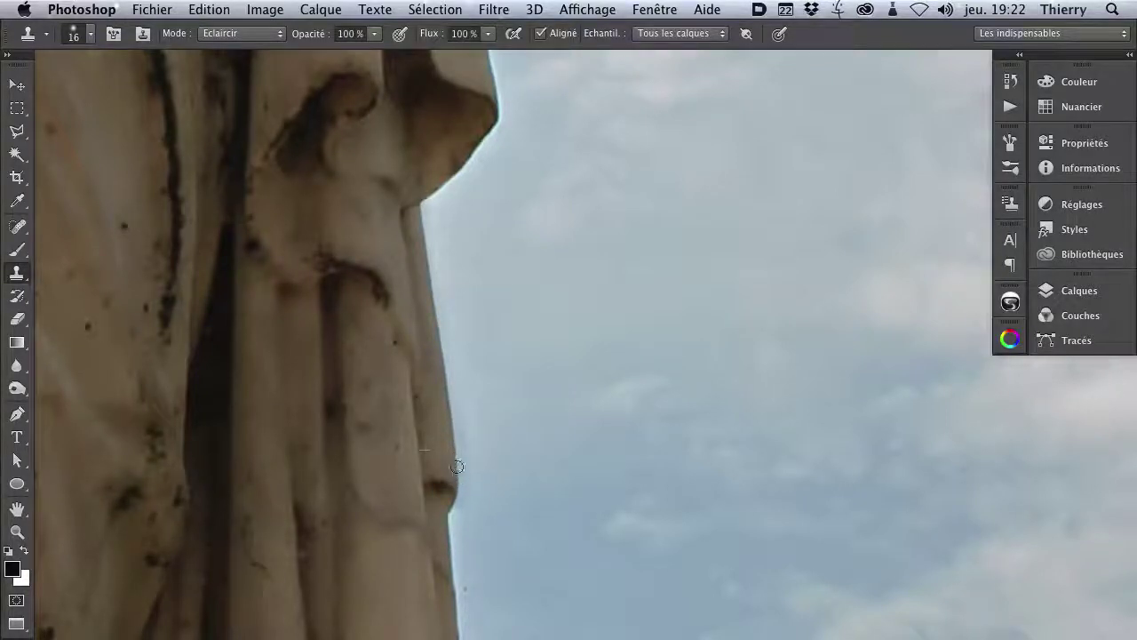
- Refine the lightened dark border along the drapery's lower right edge with the Clone Stamp at varying sizes, resampling the stone
left_click_drag(444, 437, 454, 453)
left_click_drag(442, 414, 451, 383)
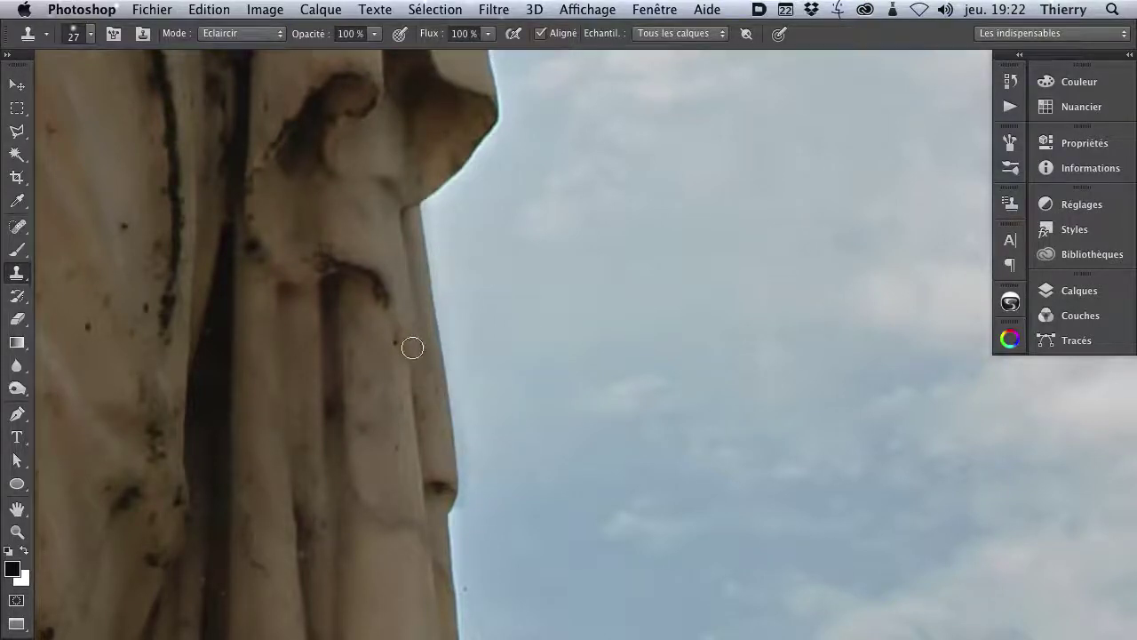
left_click_drag(441, 426, 430, 427)
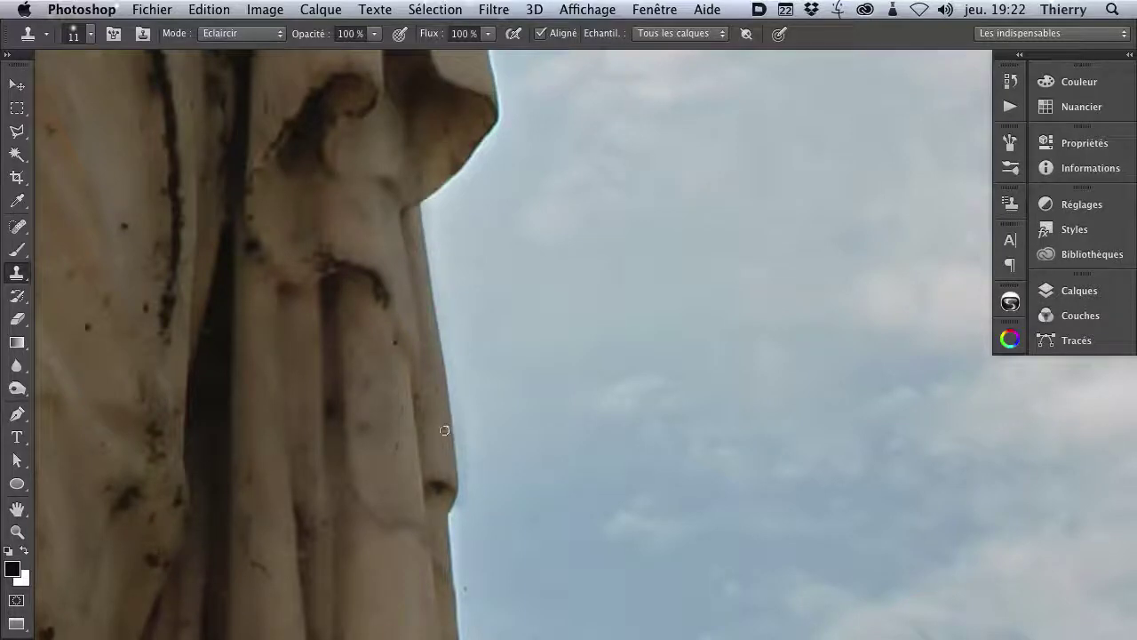
left_click_drag(432, 430, 424, 406)
left_click(429, 467, "alt")
- Set the Clone Stamp's mode to Obscurcir and cover the pale halo along the drapery edge below the arm with sky sampled at size 19
left_click_drag(469, 556, 574, 595)
left_click_drag(508, 93, 394, 347)
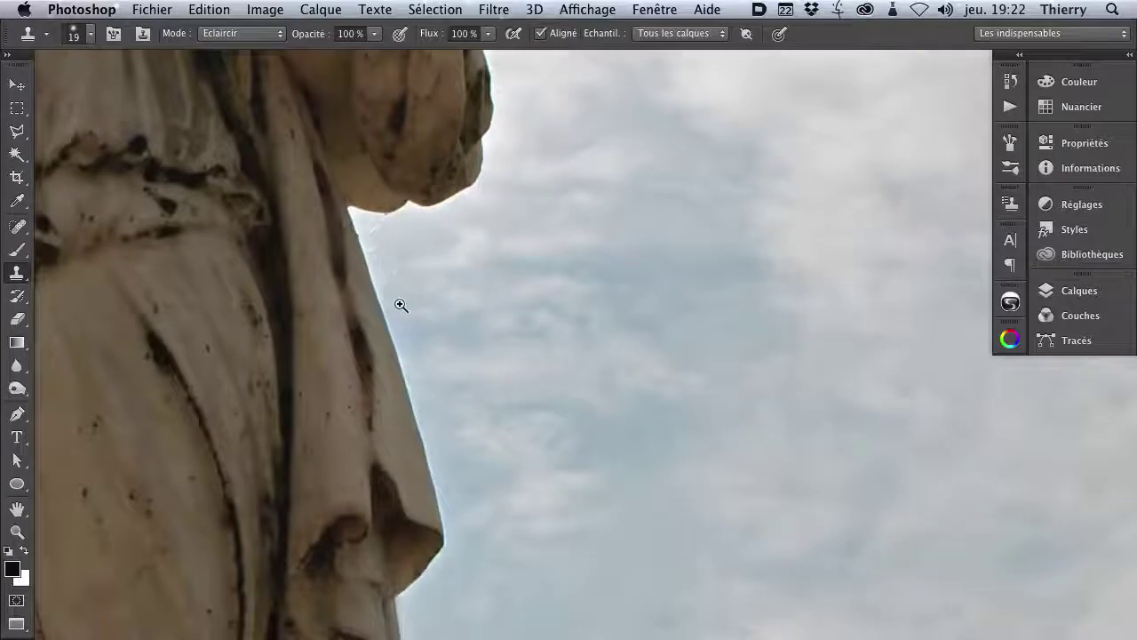
left_click(401, 305)
left_click(238, 33)
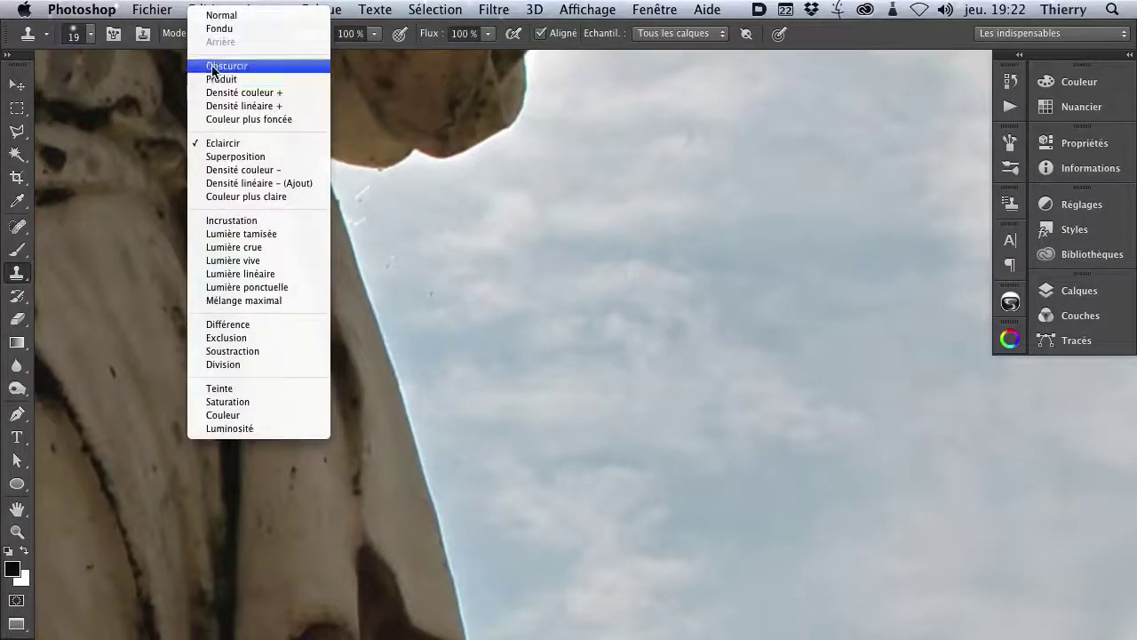
left_click(222, 66)
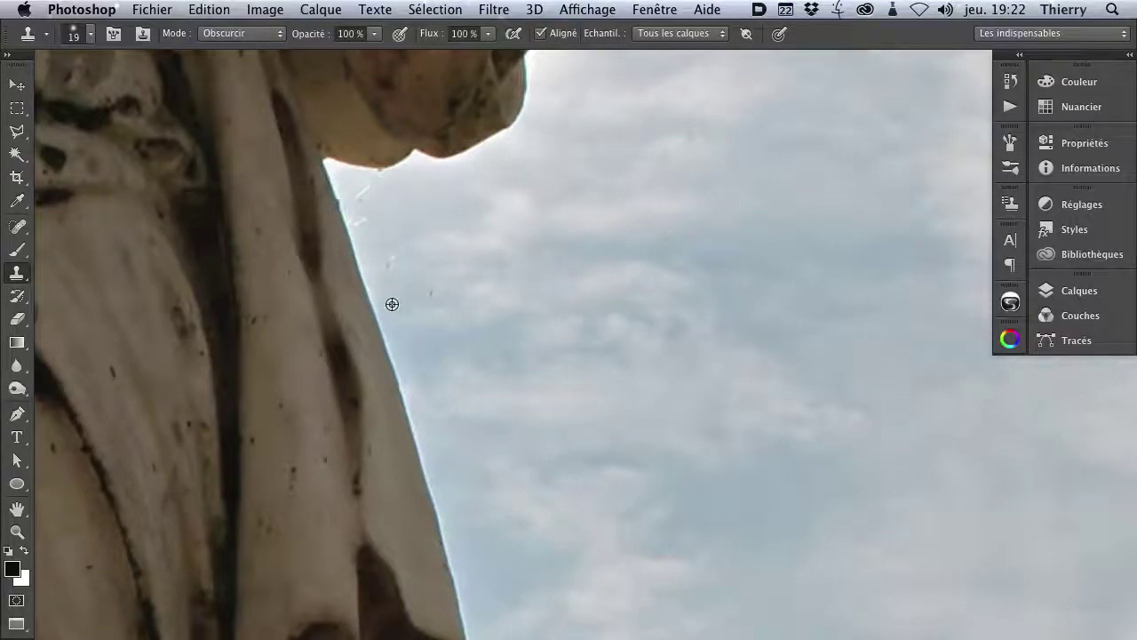
left_click_drag(381, 328, 444, 529)
left_click_drag(402, 298, 393, 266)
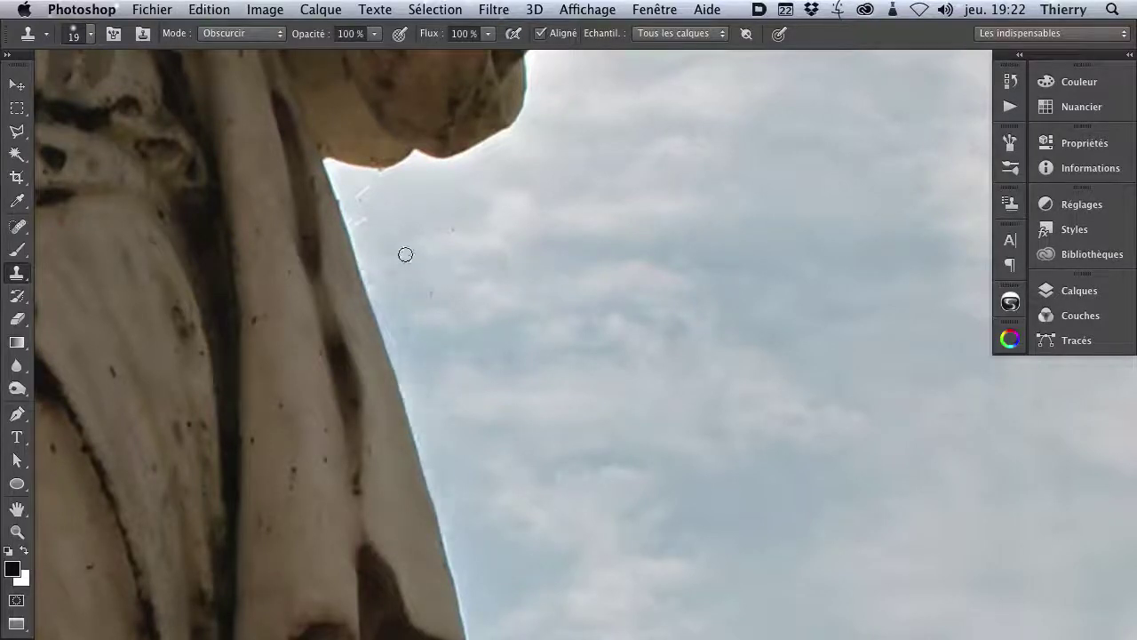
left_click(398, 241, "alt")
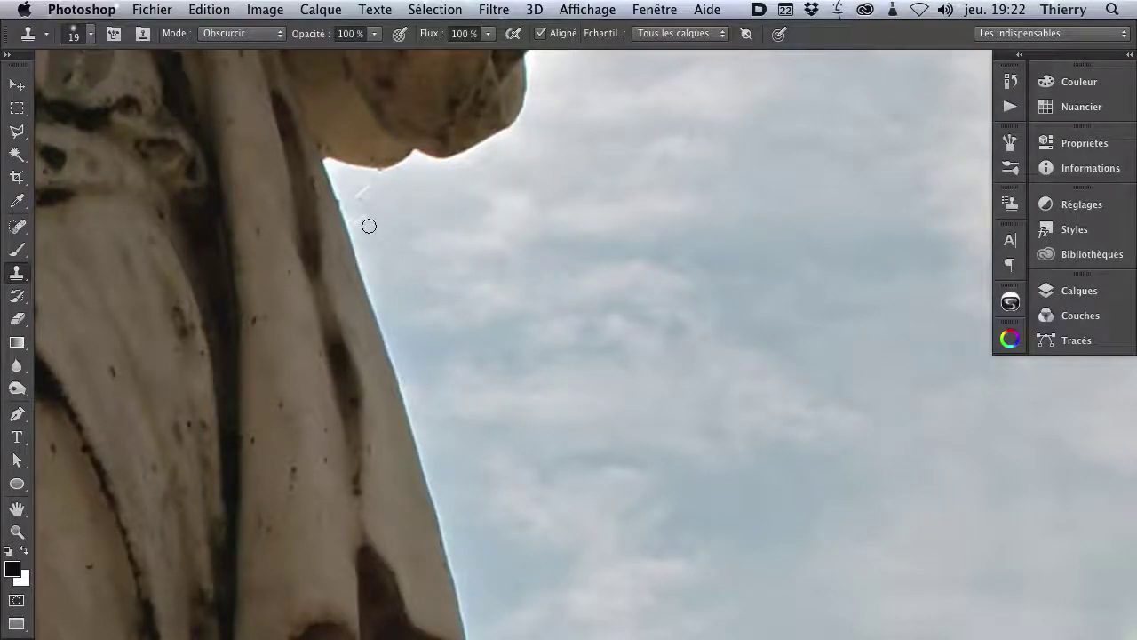
left_click_drag(351, 213, 375, 184)
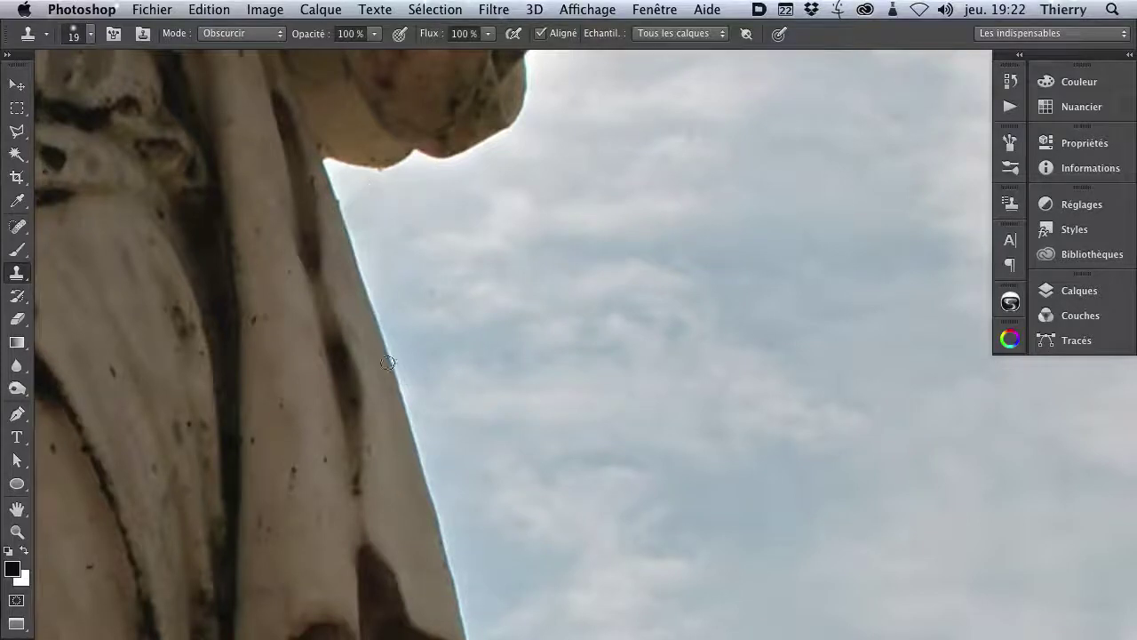
mouse_move(368, 287)
left_mouse_down()
mouse_move(419, 434)
mouse_move(403, 392)
left_mouse_up()
left_click_drag(363, 272, 367, 244)
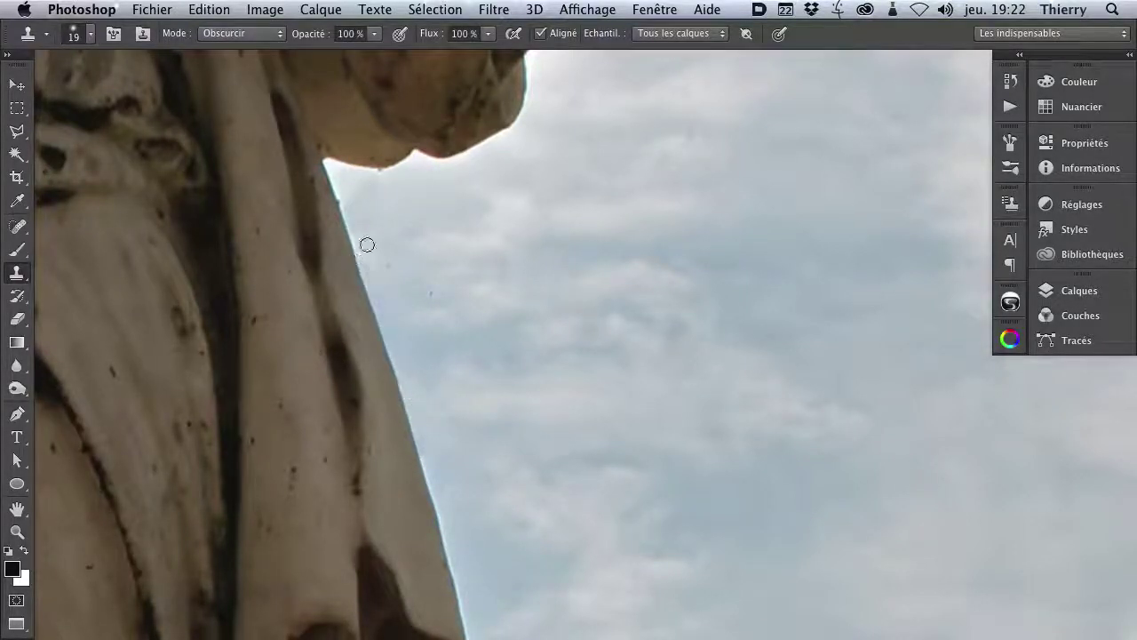
- Set the Clone Stamp's mode to Eclaircir and lighten the dark border along the drapery edge below the arm with sampled stone
left_click(235, 35)
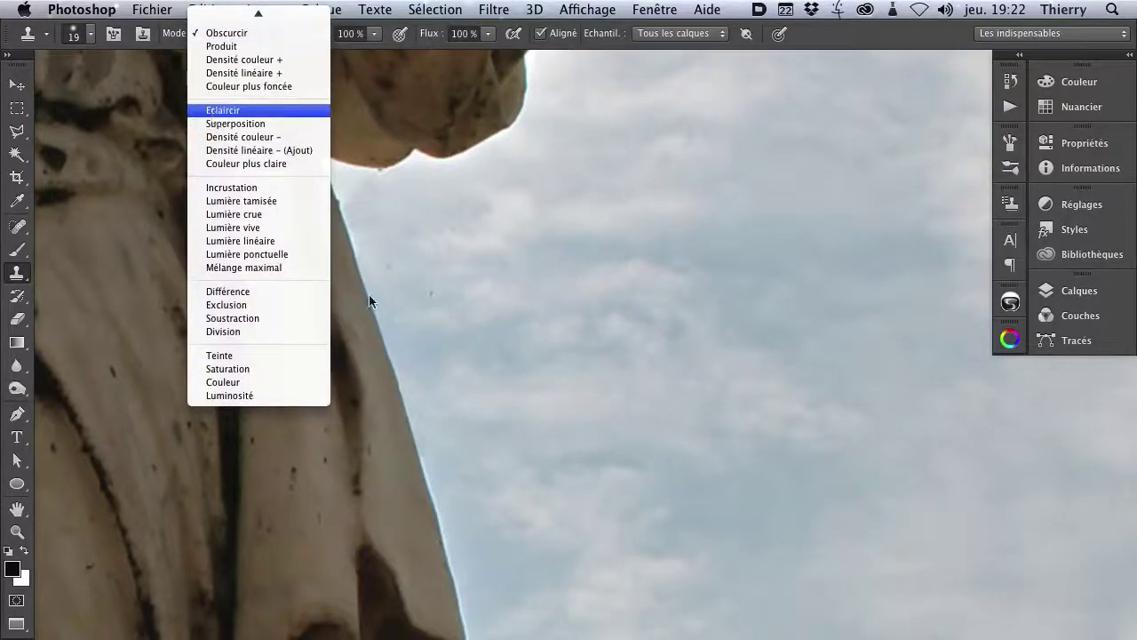
left_click(216, 111)
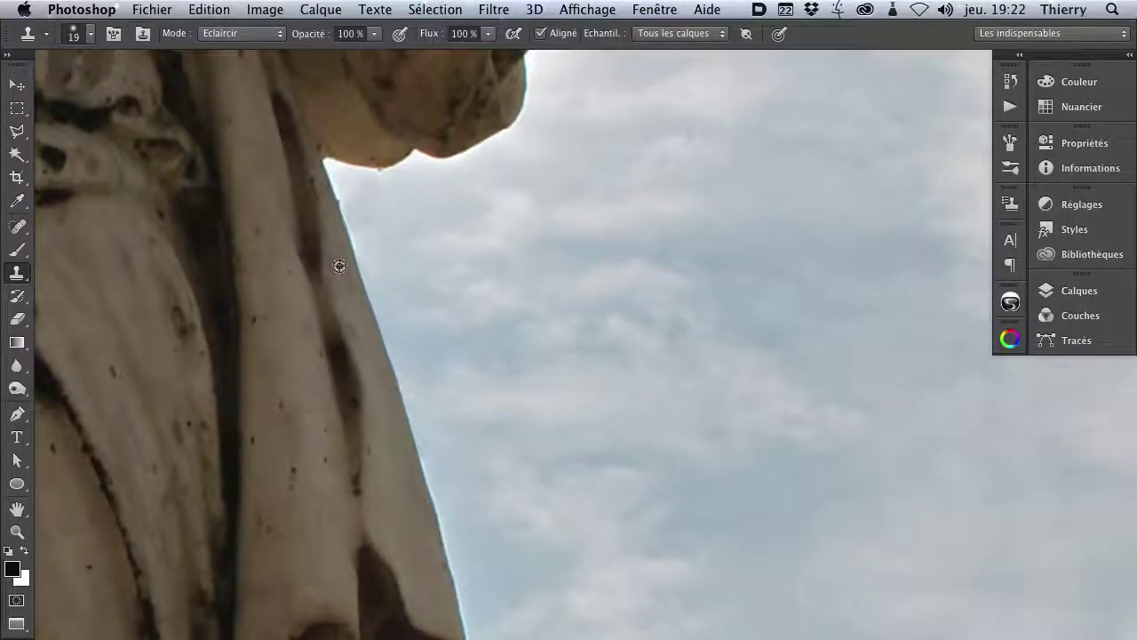
left_click_drag(340, 225, 381, 342)
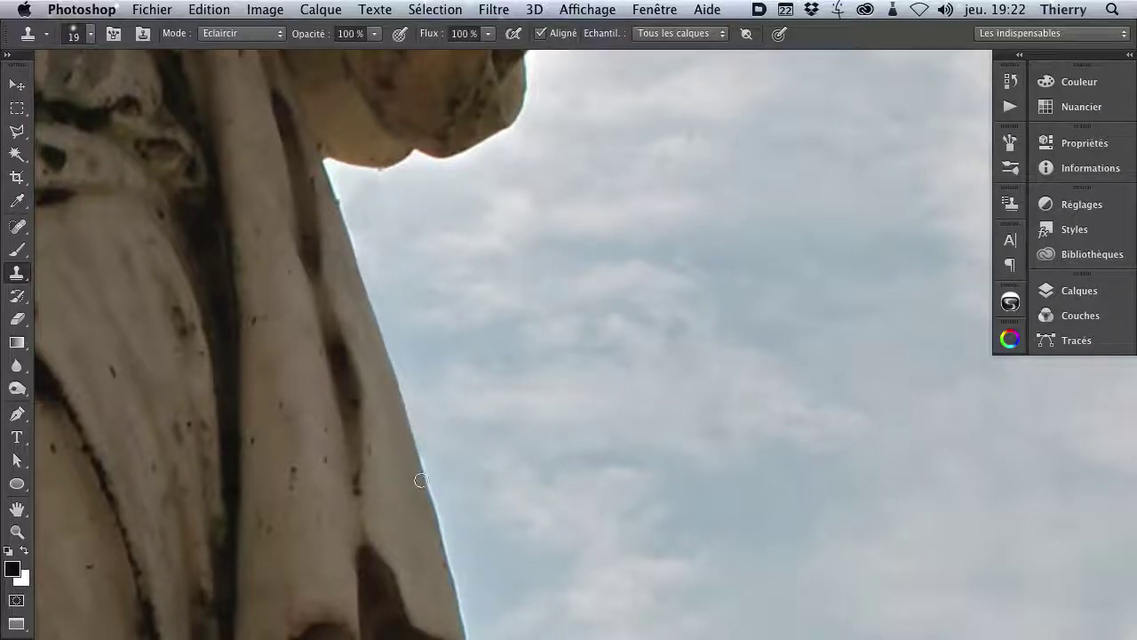
left_click_drag(383, 347, 359, 276)
left_click_drag(411, 421, 353, 494)
- Try to neutralise the red fringe on the left edge of the statue's hair with the Clone Stamp in Saturation mode at size 41
left_click_drag(422, 347, 702, 532)
left_click_drag(470, 184, 473, 287)
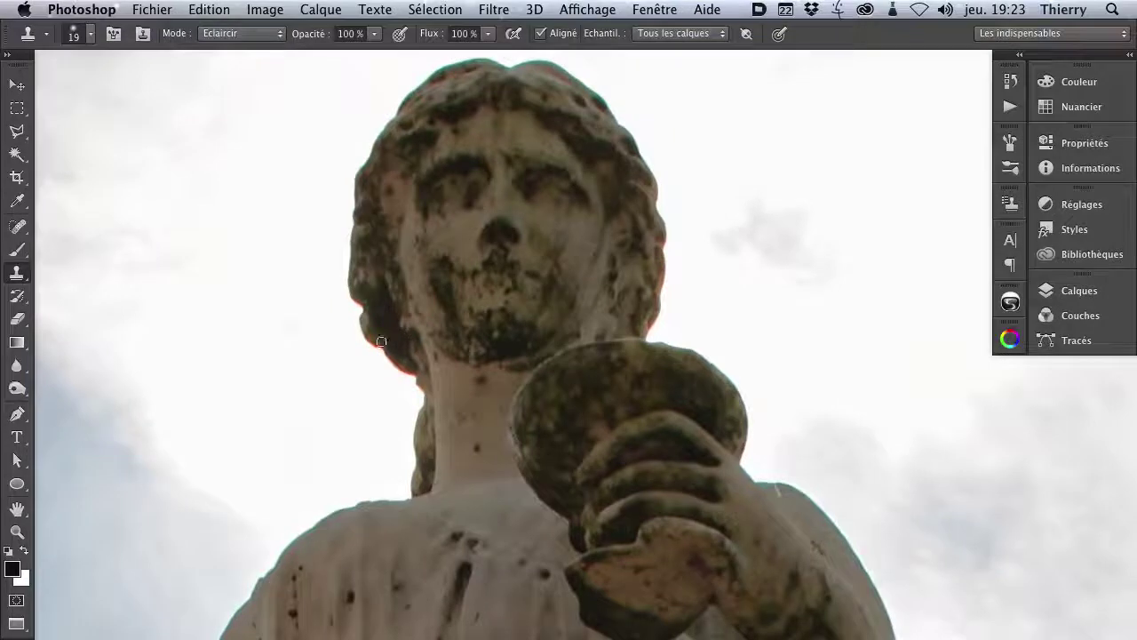
mouse_move(354, 304)
left_mouse_down()
mouse_move(399, 292)
mouse_move(357, 295)
left_mouse_up()
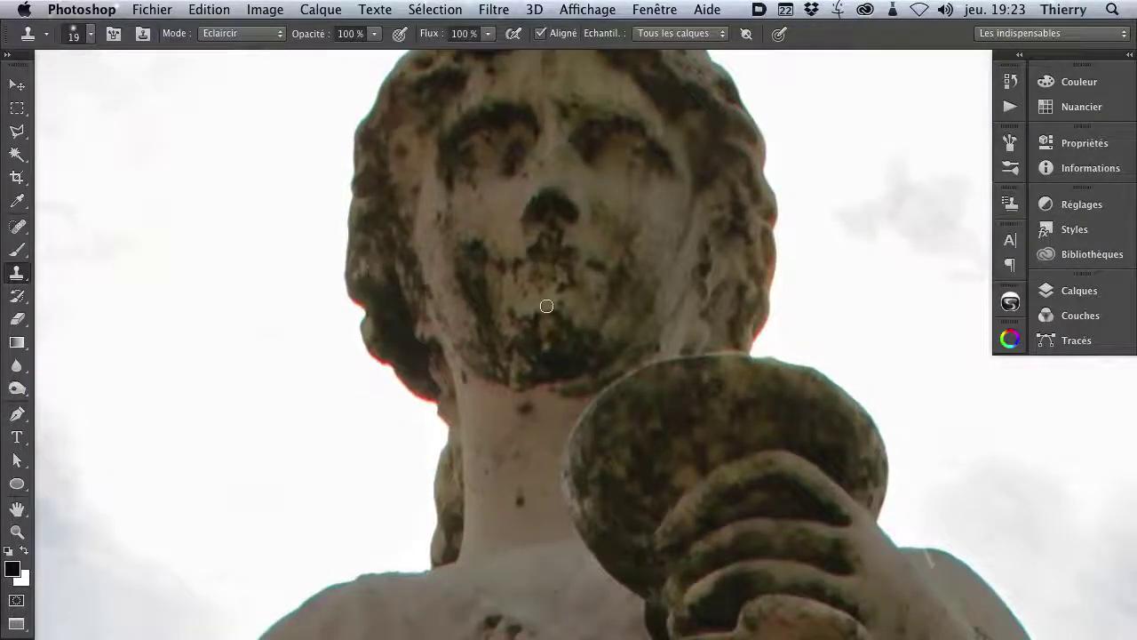
left_click_drag(560, 294, 495, 313)
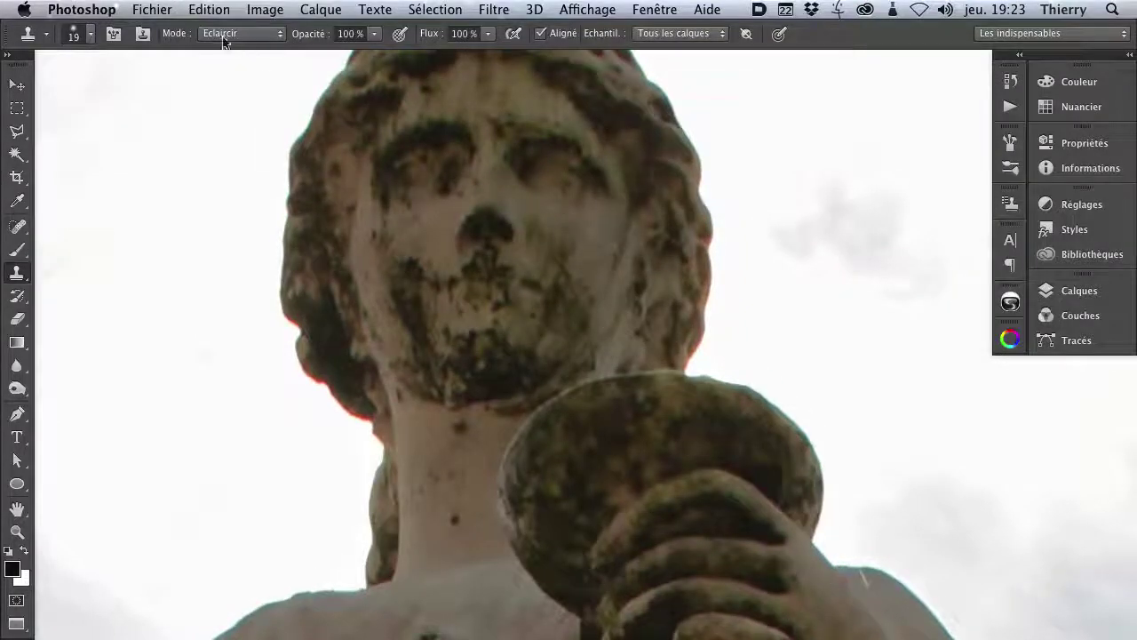
left_click(224, 37)
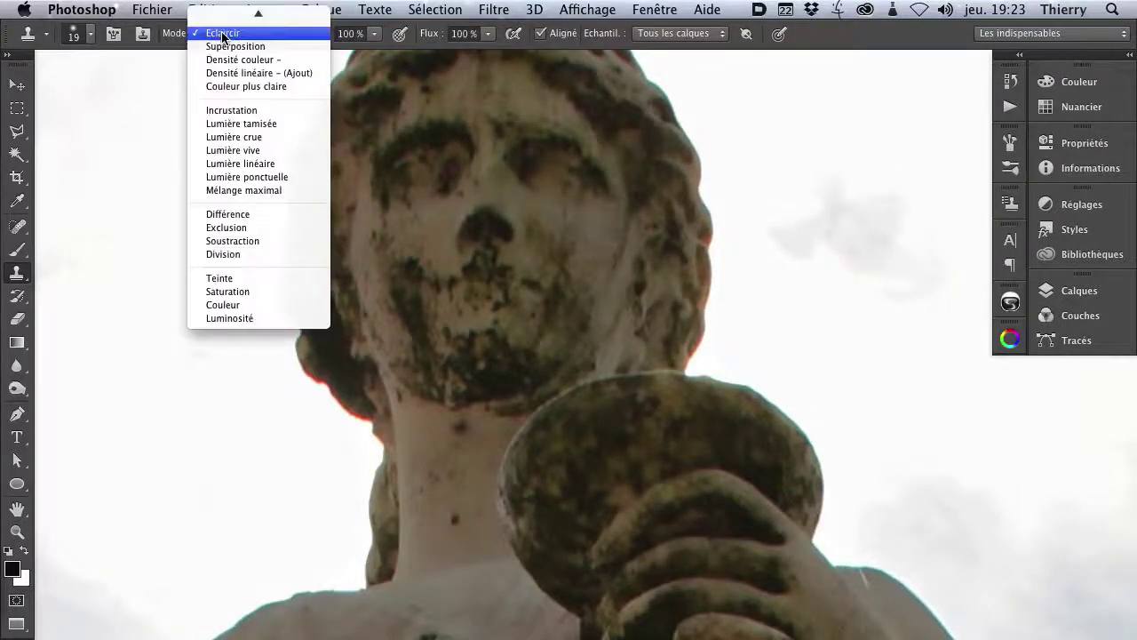
left_click(219, 293)
mouse_move(257, 327)
left_mouse_down()
mouse_move(281, 307)
mouse_move(315, 381)
mouse_move(350, 406)
left_mouse_up()
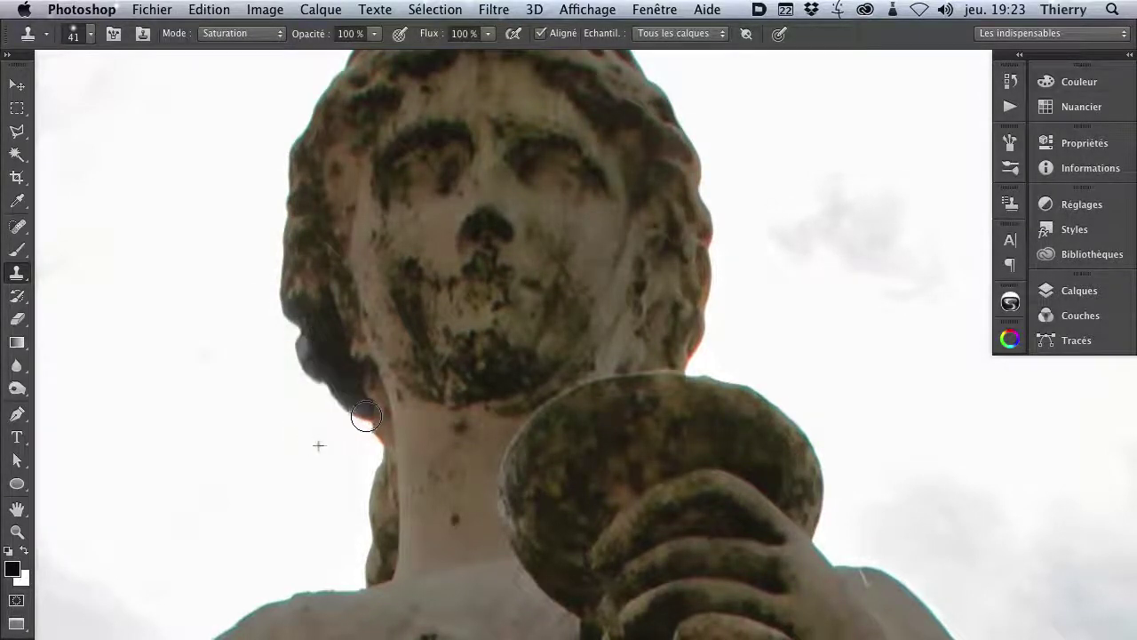
key("super+z")
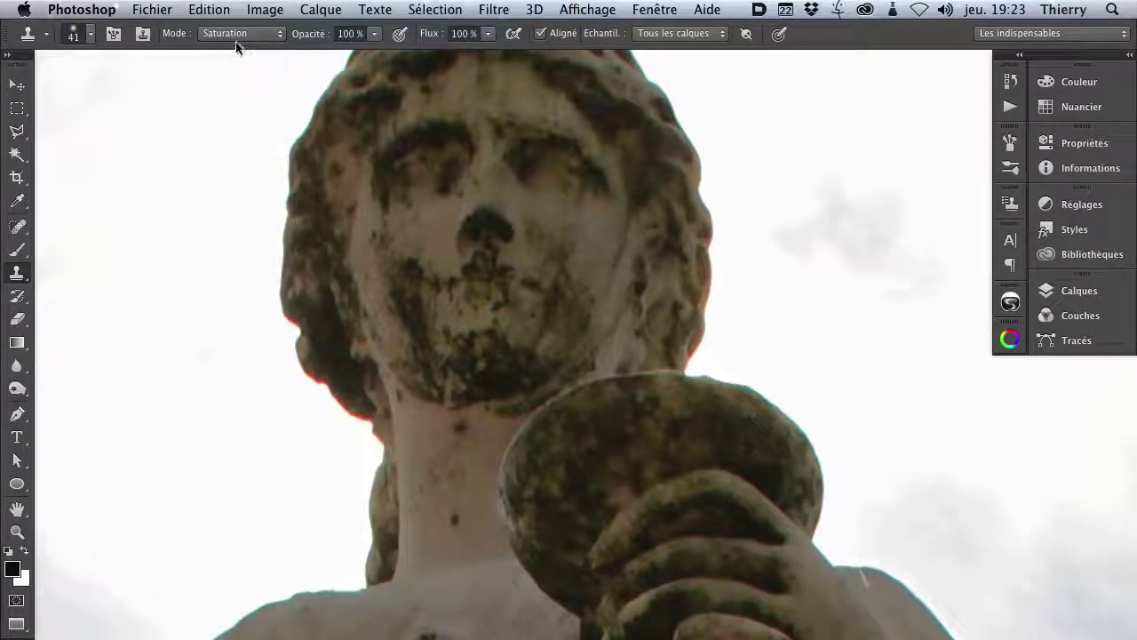
- Set the Clone Stamp's mode to Couleur and recolour the red fringes on both sides of the statue's hair with sampled stone
left_click(240, 33)
left_click(231, 47)
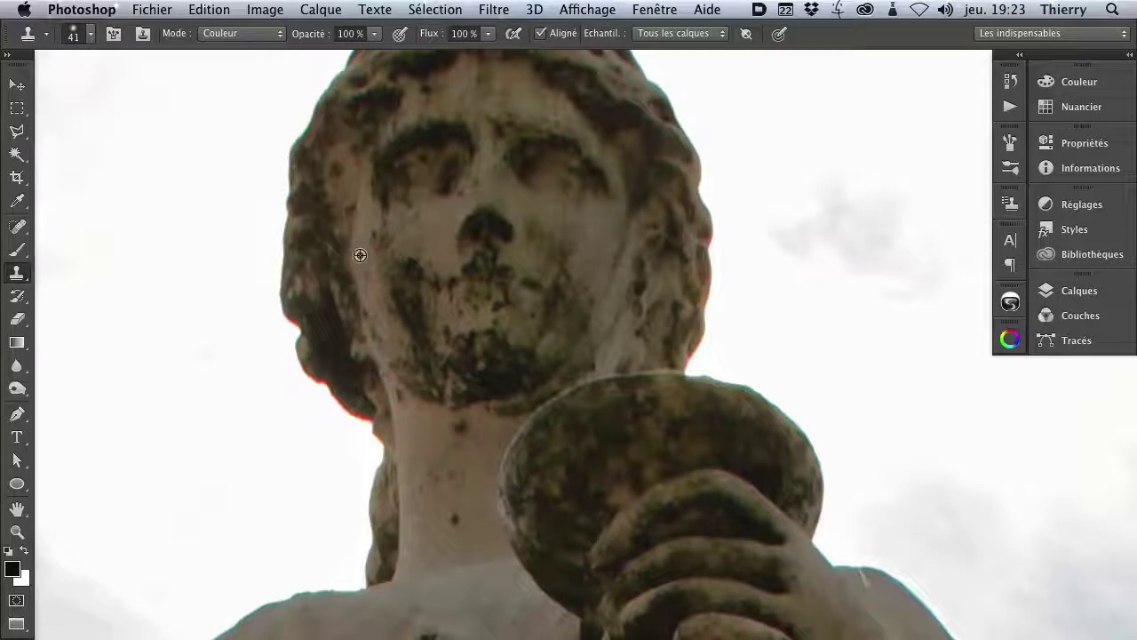
mouse_move(303, 335)
left_mouse_down()
mouse_move(287, 329)
mouse_move(349, 417)
left_mouse_up()
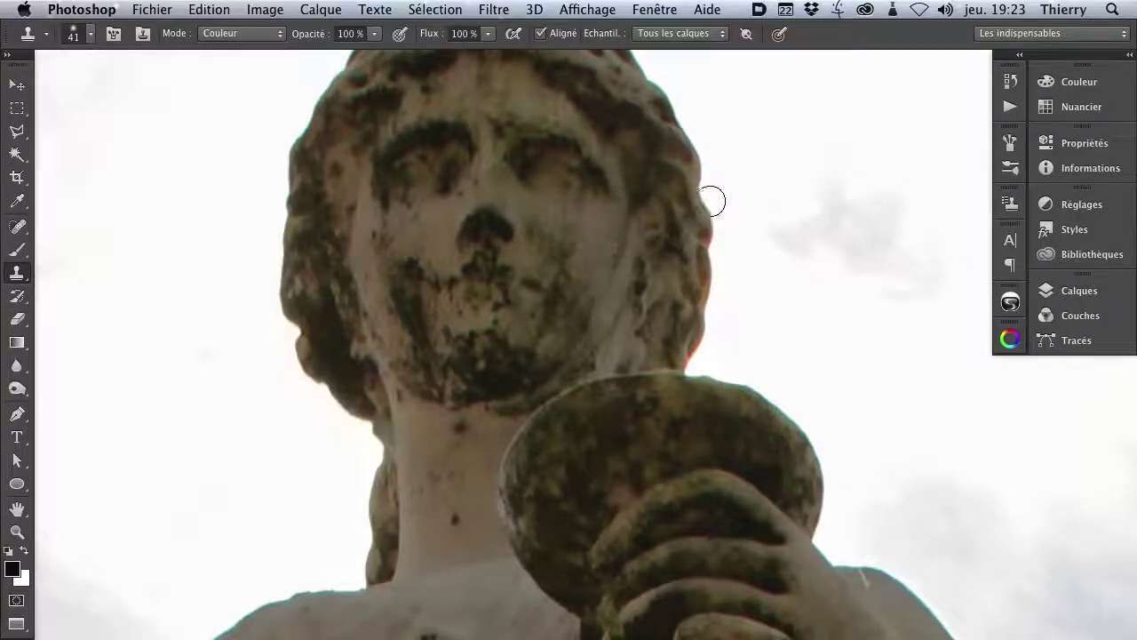
left_click(625, 204, "alt")
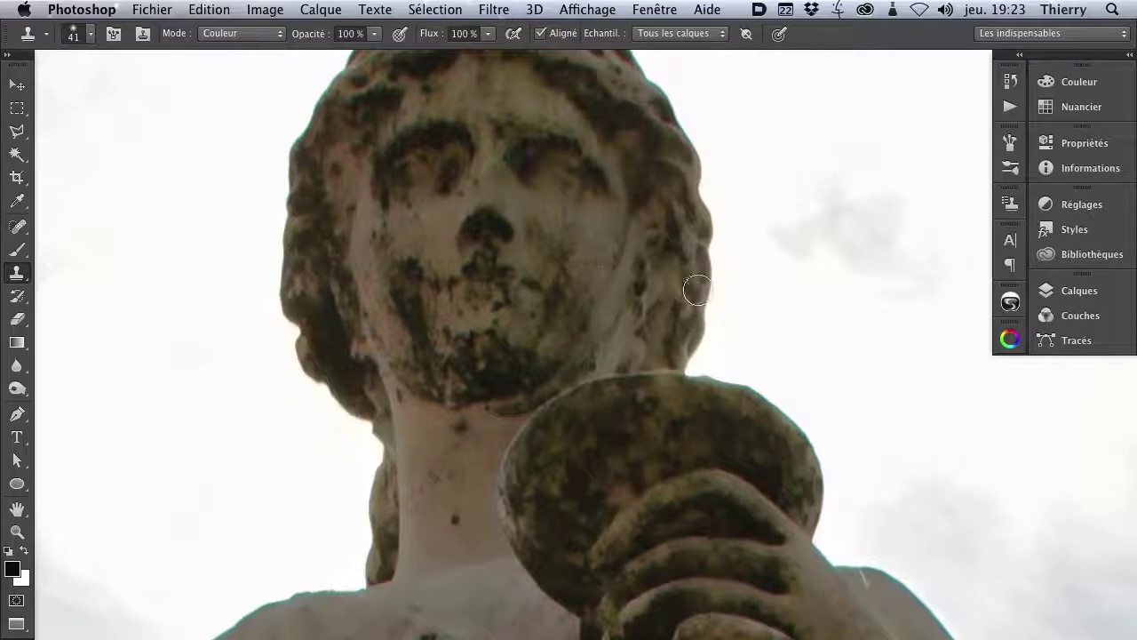
- Recolour the cyan fringe over the top of the statue's hair with the Clone Stamp in Couleur mode, sampled from the hair
scroll(690, 279, "up", 5)
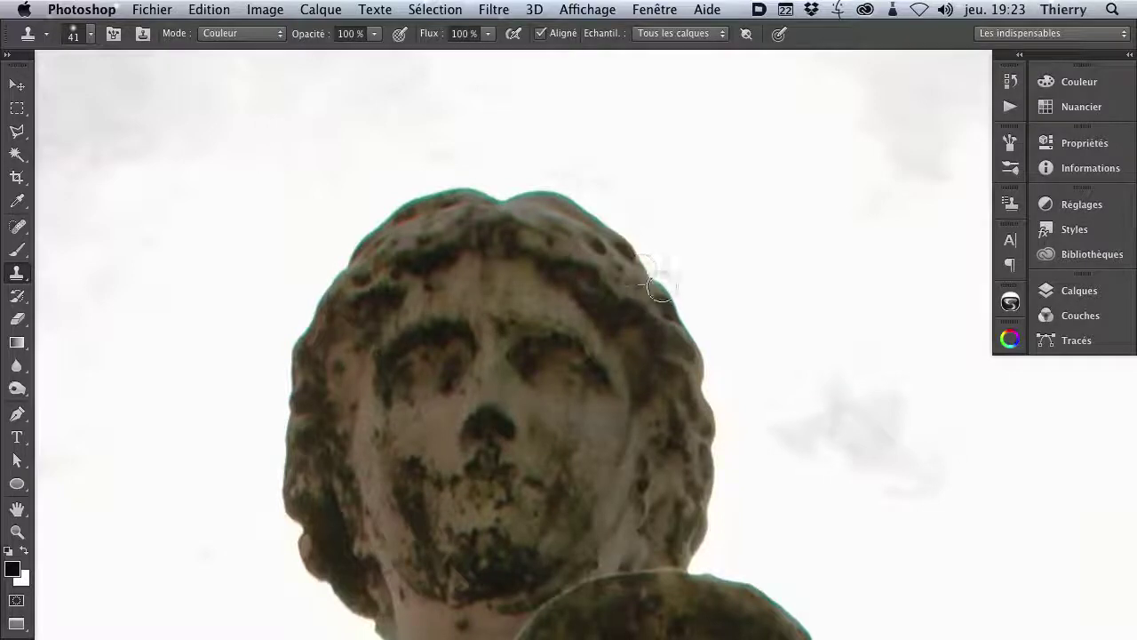
left_click(558, 233, "alt")
mouse_move(566, 200)
left_mouse_down()
mouse_move(455, 210)
mouse_move(459, 197)
mouse_move(435, 201)
mouse_move(345, 276)
mouse_move(373, 243)
mouse_move(311, 339)
mouse_move(301, 404)
left_mouse_up()
- Switch to the château photo and set the "saturation" layer's blending mode to Saturation
left_click_drag(611, 364, 495, 351)
left_click_drag(587, 320, 589, 182)
left_click_drag(494, 355, 427, 356)
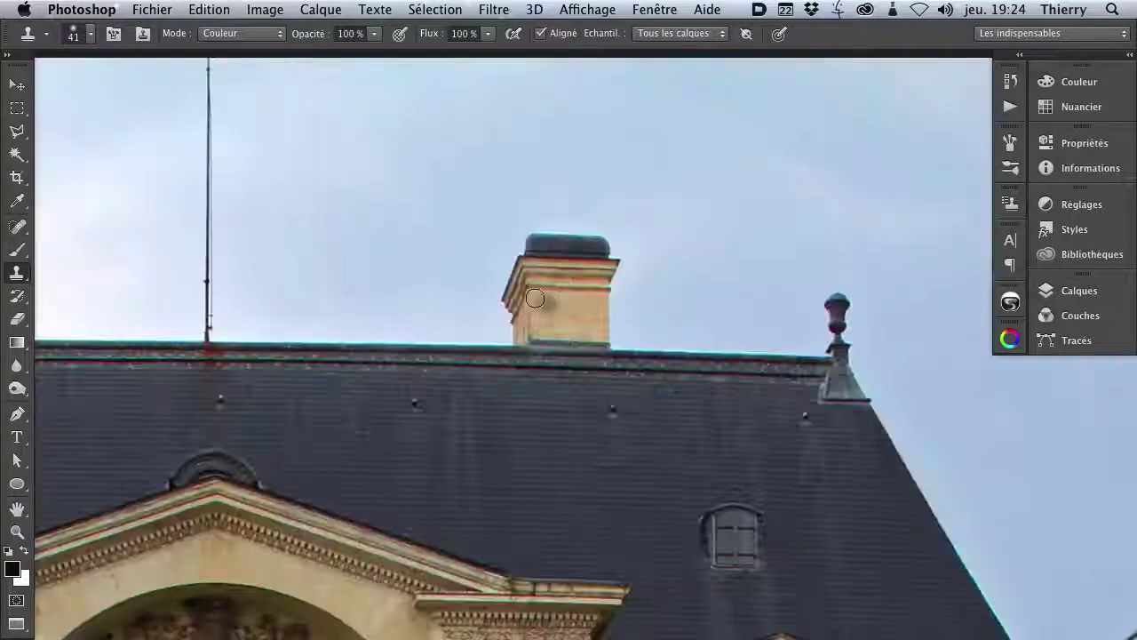
scroll(543, 301, "down", 5)
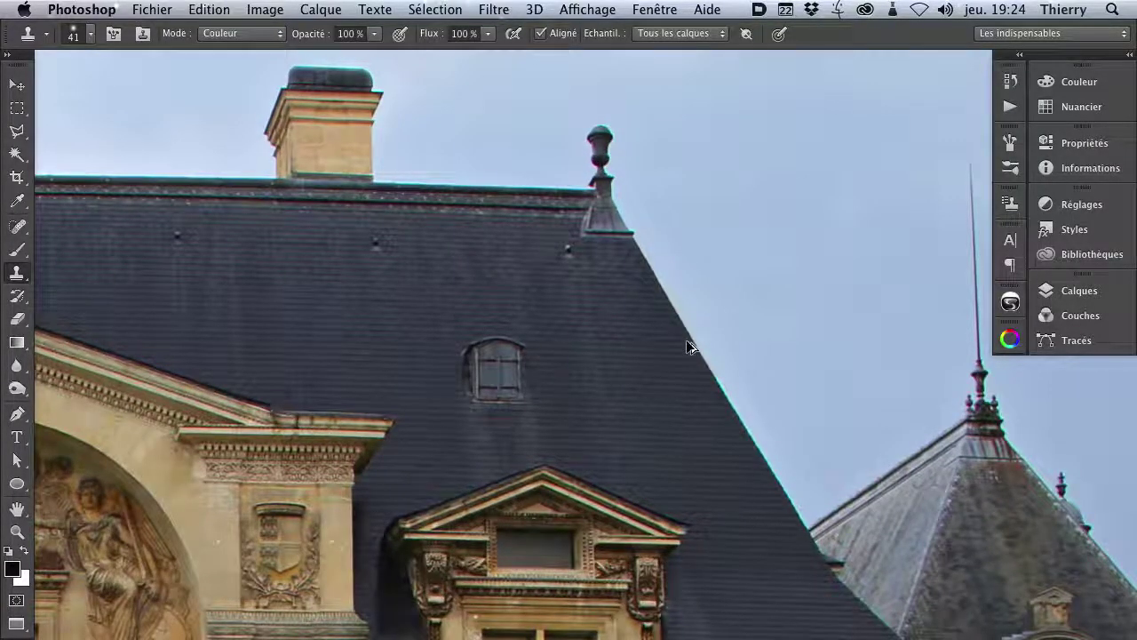
left_click_drag(623, 343, 527, 355)
left_click_drag(559, 309, 683, 371)
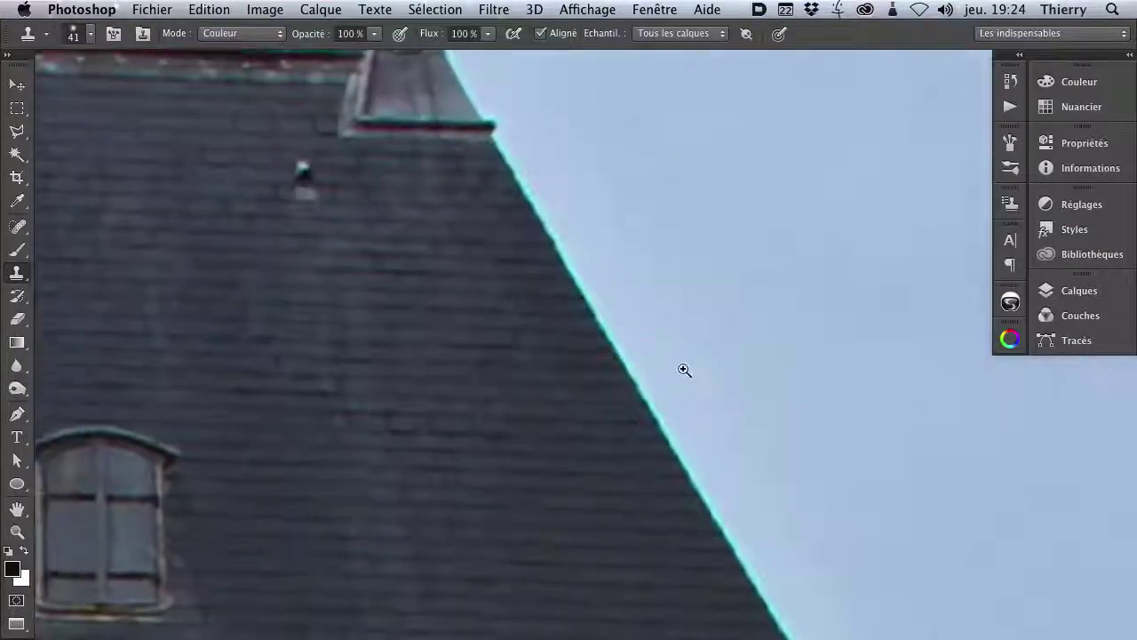
left_click(1058, 291)
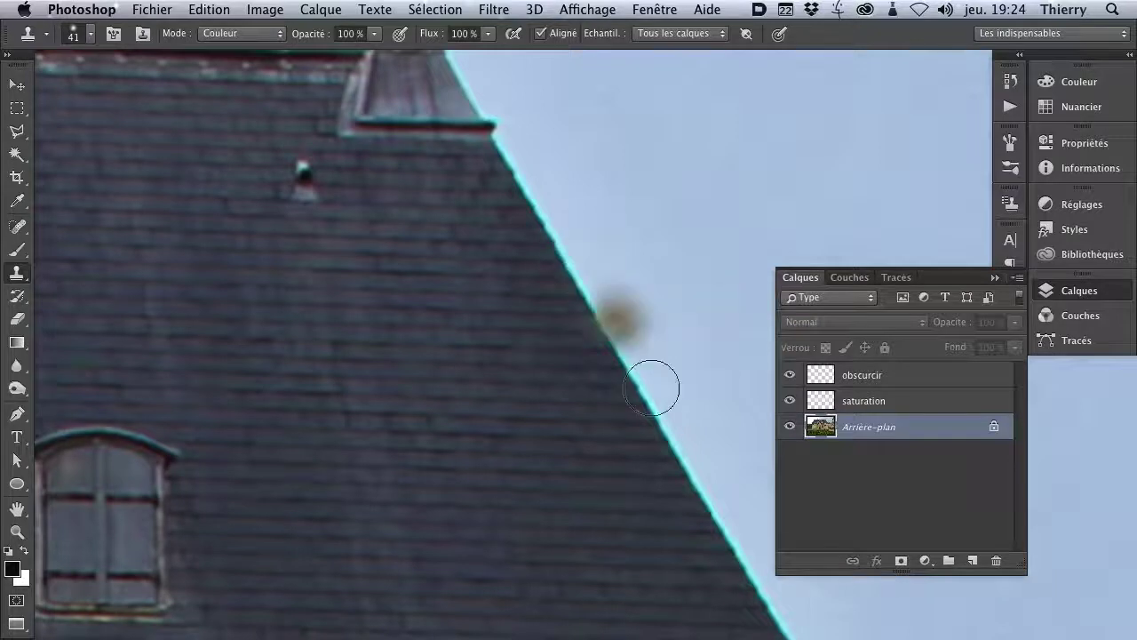
left_click(851, 407)
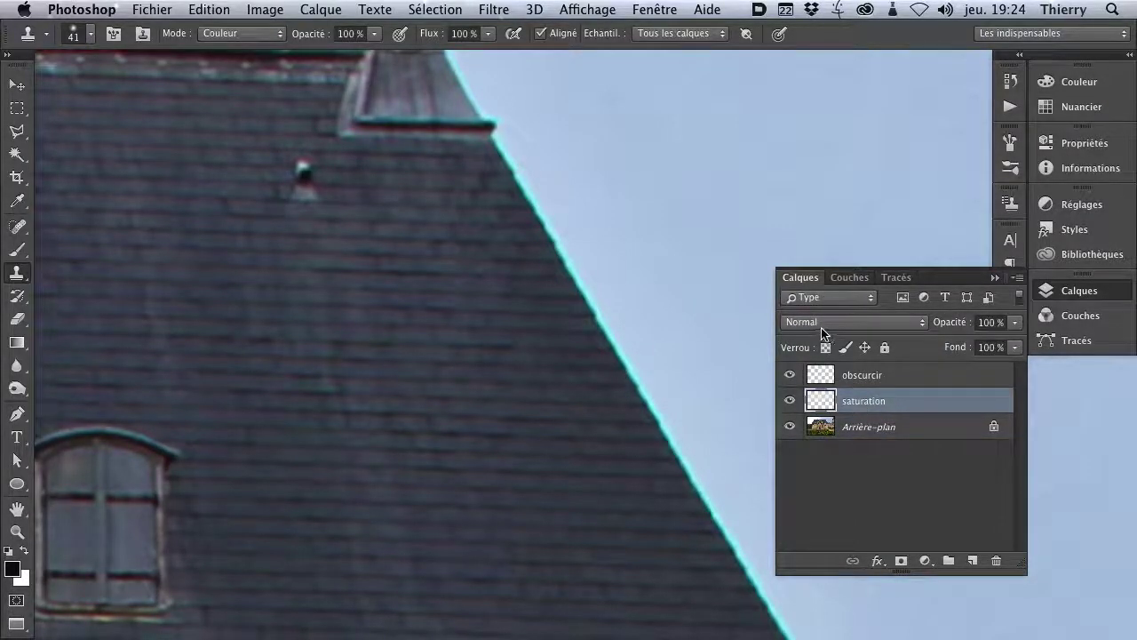
left_click(821, 327)
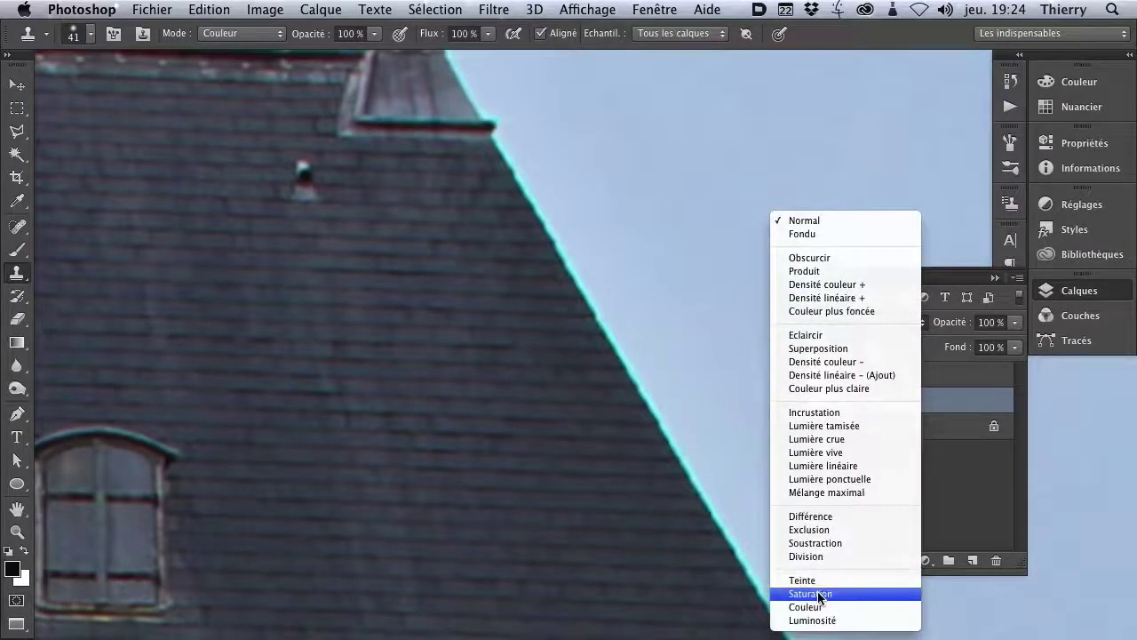
left_click(821, 595)
- Set the "obscurcir" layer's blending mode to Obscurcir
left_click(861, 380)
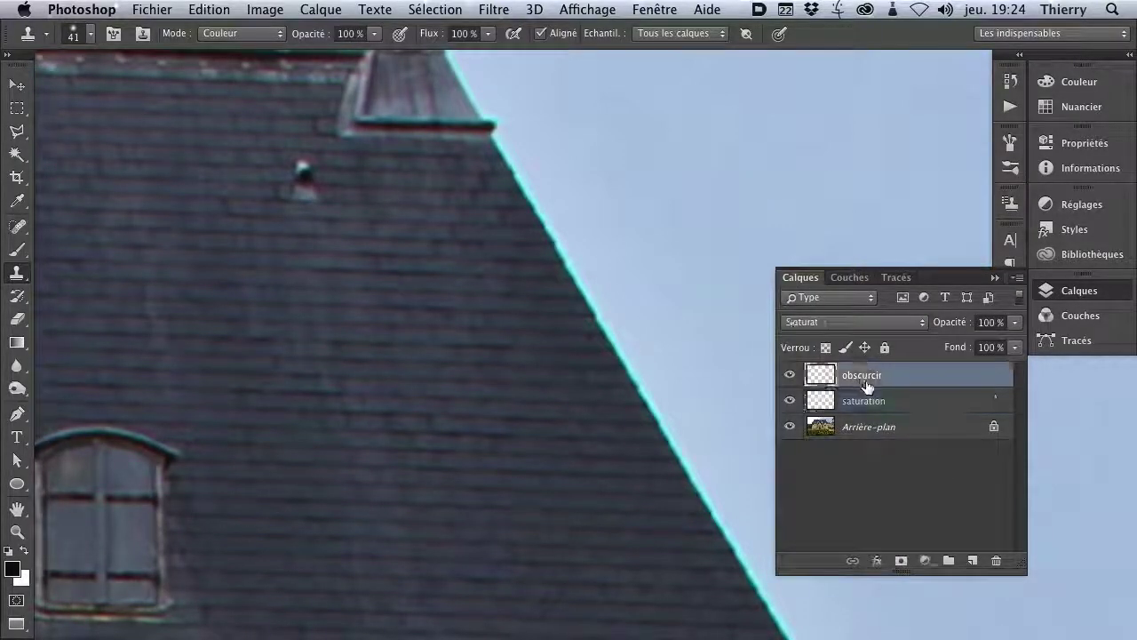
left_click(823, 322)
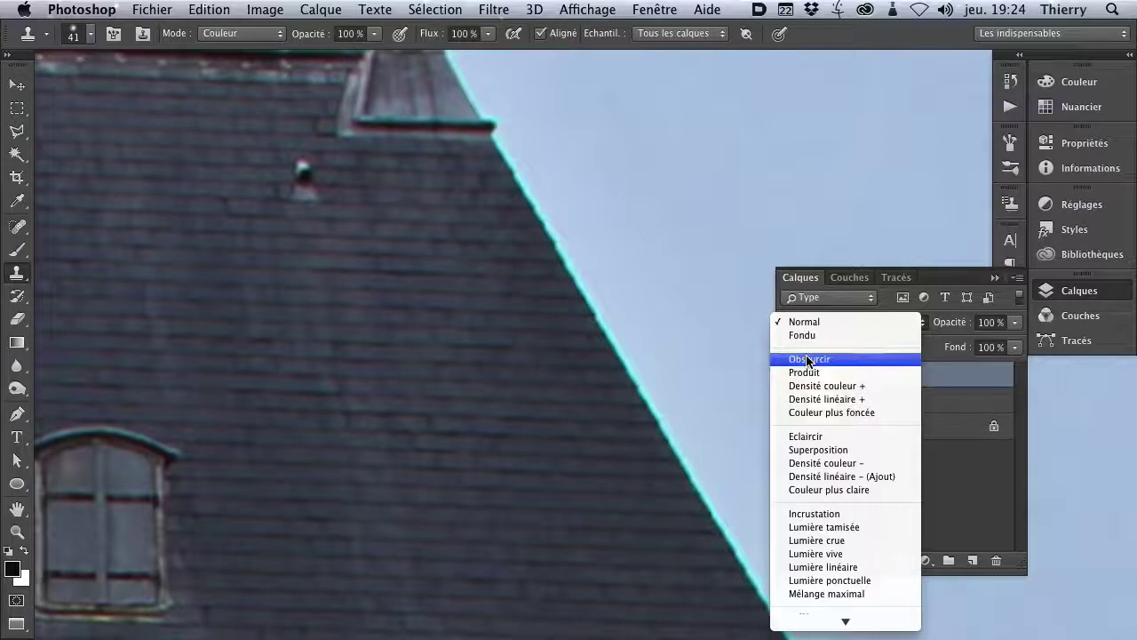
left_click(810, 359)
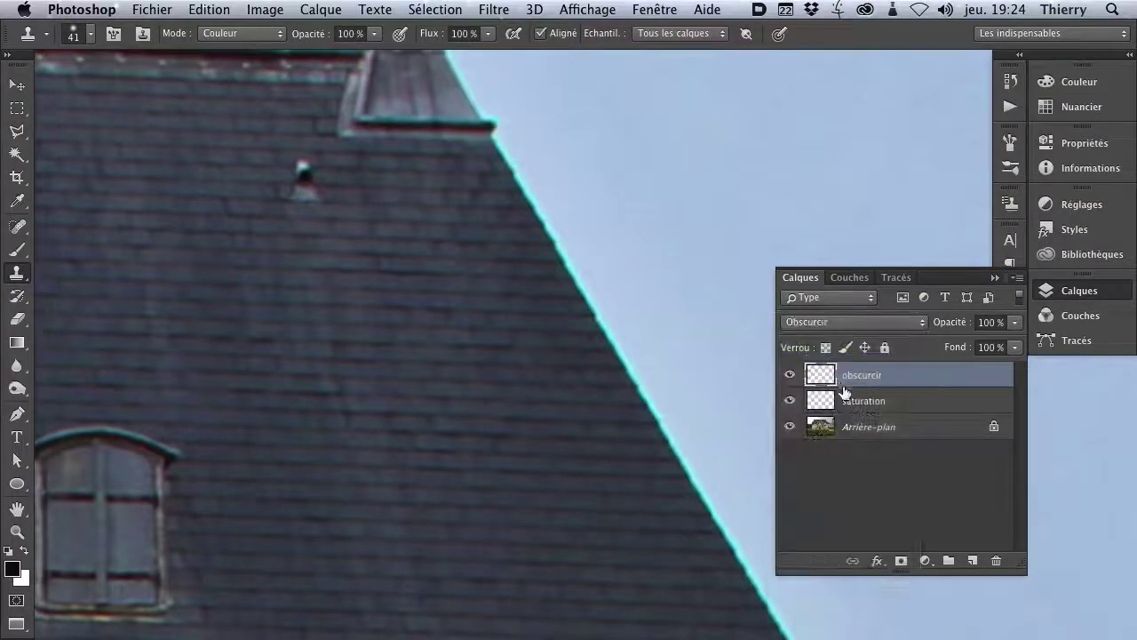
left_click(848, 323)
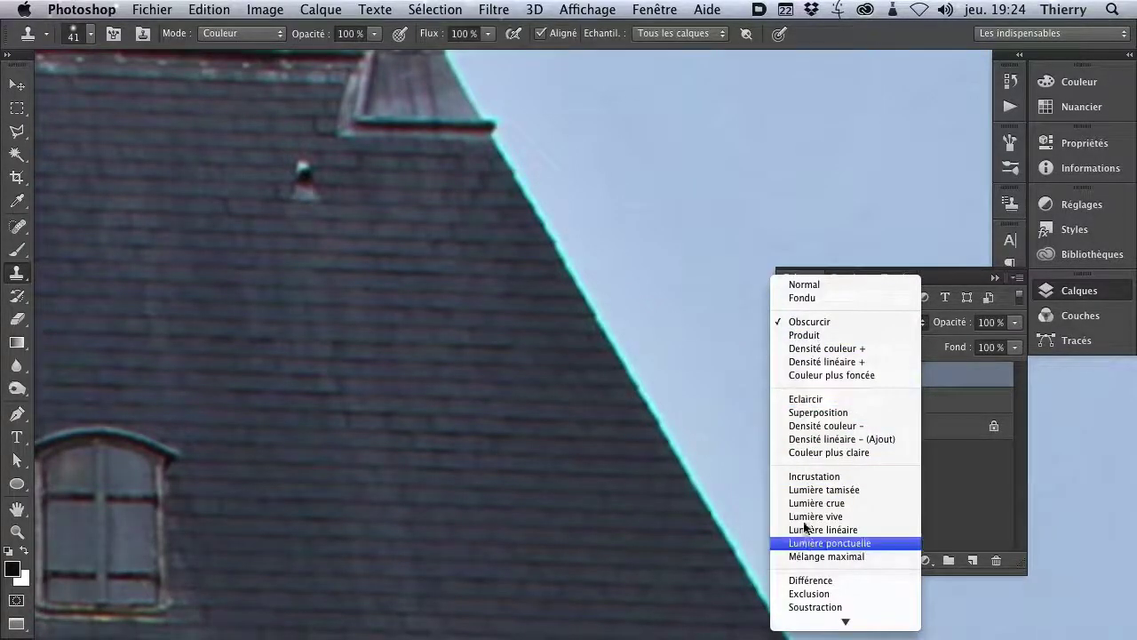
left_click(964, 540)
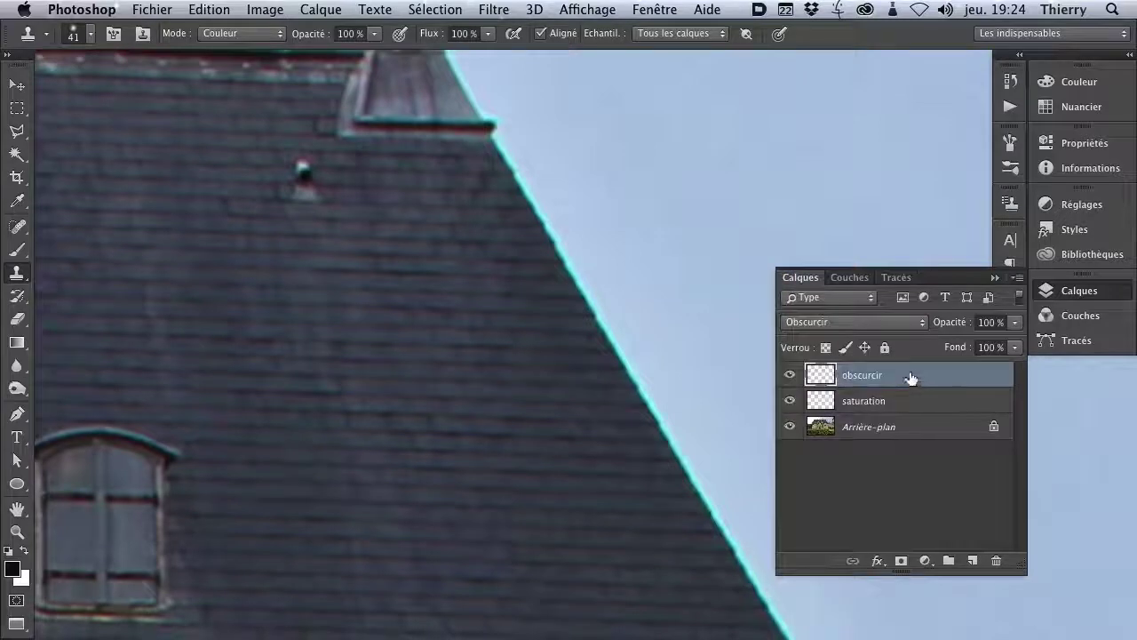
- Make the "saturation" layer active and set the Clone Stamp's mode to Normal
left_click(872, 404)
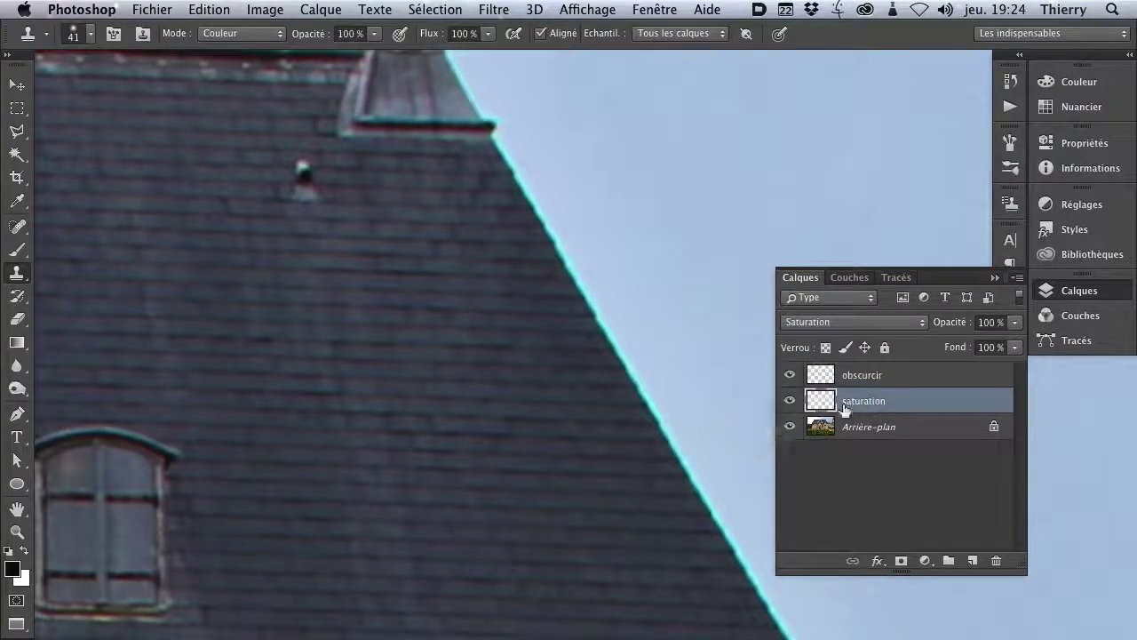
left_click(255, 33)
left_click(259, 33)
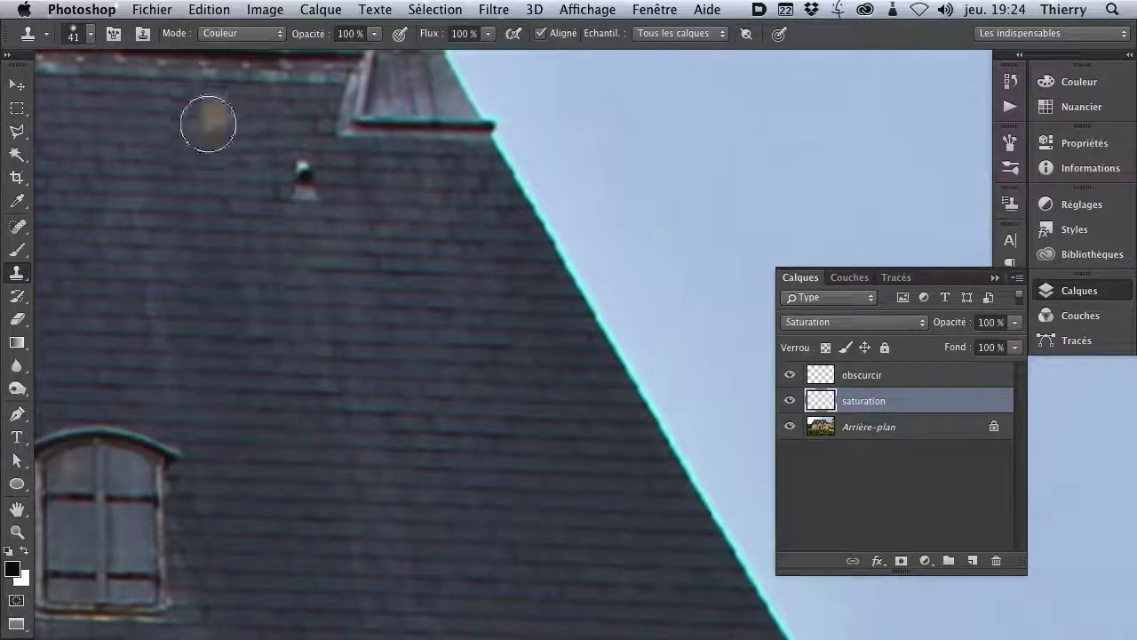
left_click(233, 36)
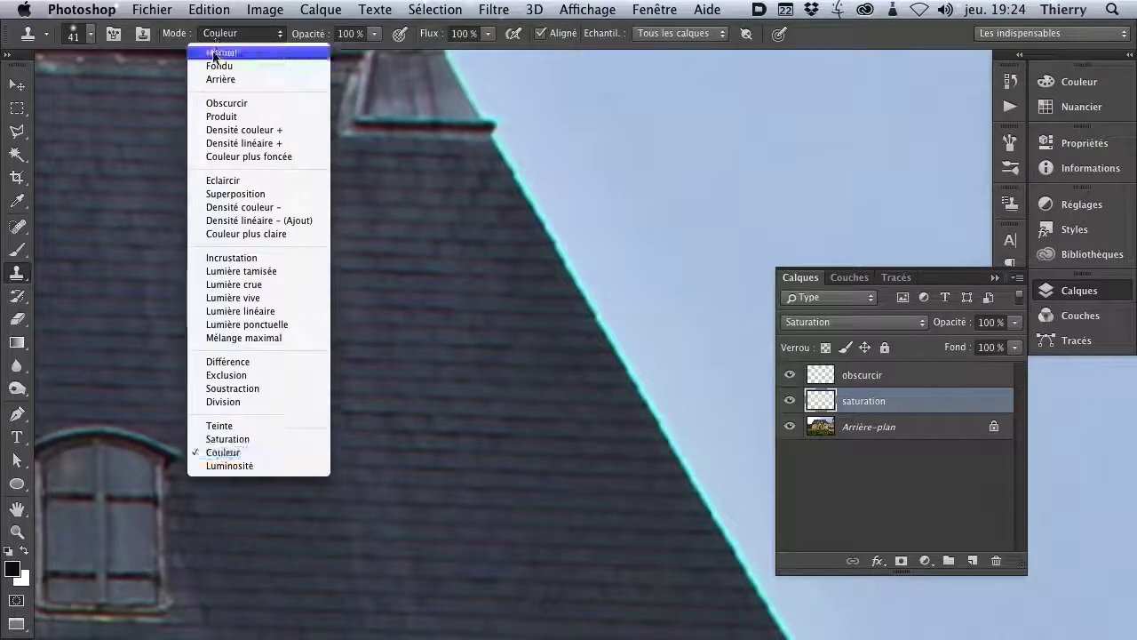
left_click(221, 53)
- Clone sampled slate over the upper part of the cyan fringe on the roof's sloping edge, using a 20 px brush on the "saturation" layer
left_click_drag(506, 201, 488, 214)
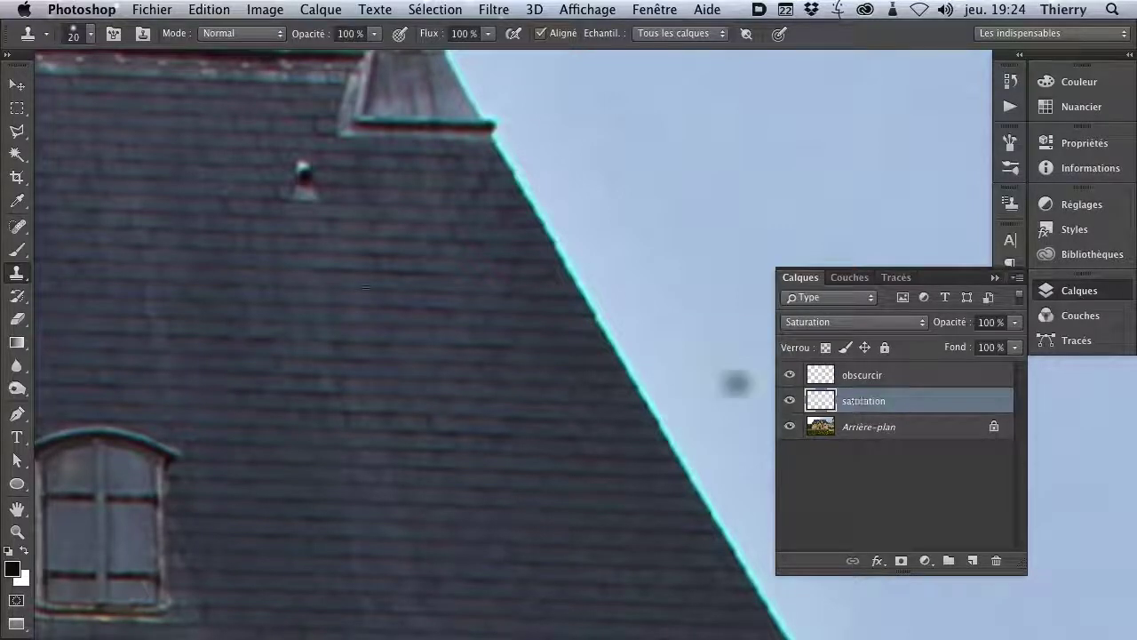
left_click(253, 34)
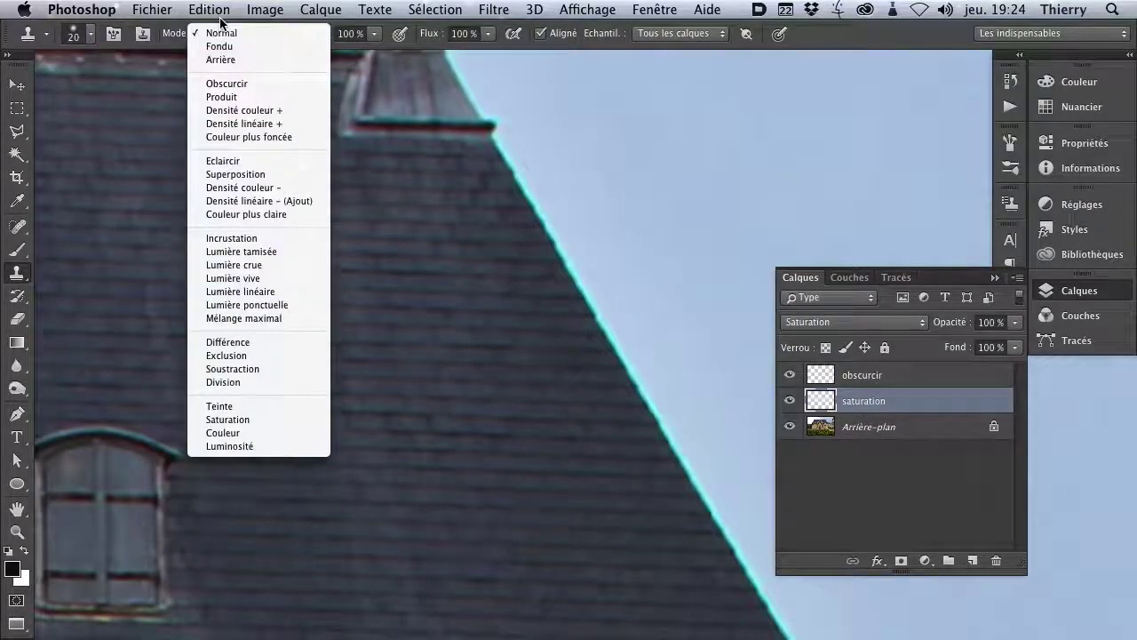
left_click(508, 247)
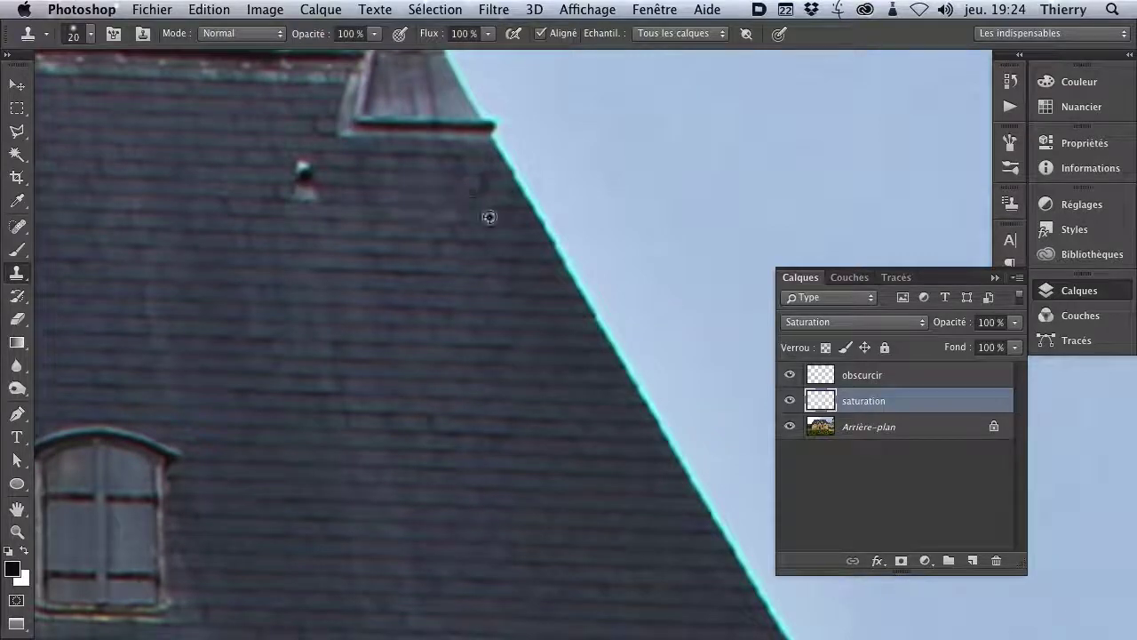
mouse_move(492, 148)
left_mouse_down()
mouse_move(655, 406)
mouse_move(631, 380)
left_mouse_up()
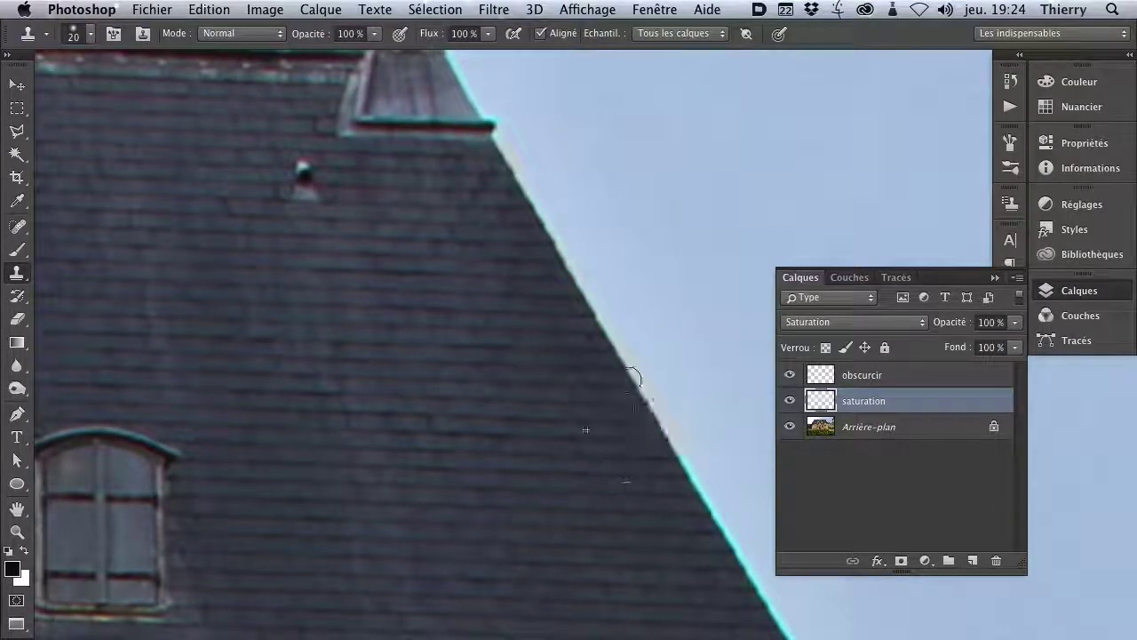
- On the "obscurcir" layer, clone sampled sky over the pale halo along the roof's sloping edge
left_click(855, 377)
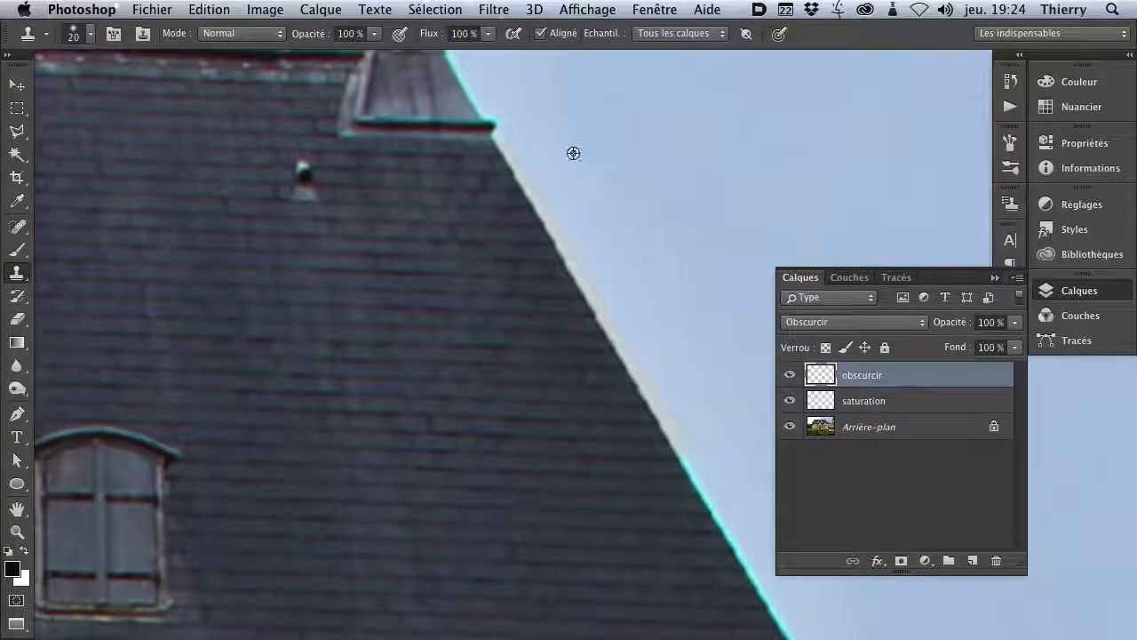
mouse_move(507, 132)
left_mouse_down()
mouse_move(520, 181)
mouse_move(648, 394)
mouse_move(660, 381)
mouse_move(522, 168)
left_mouse_up()
left_click_drag(582, 346, 477, 358)
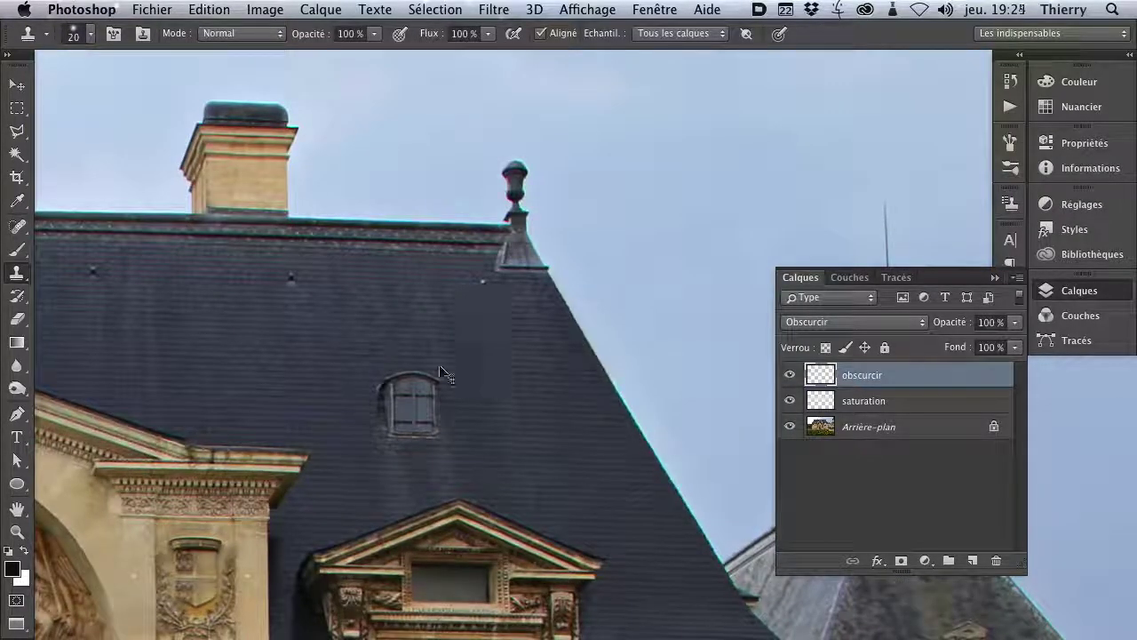
left_click_drag(373, 383, 579, 253)
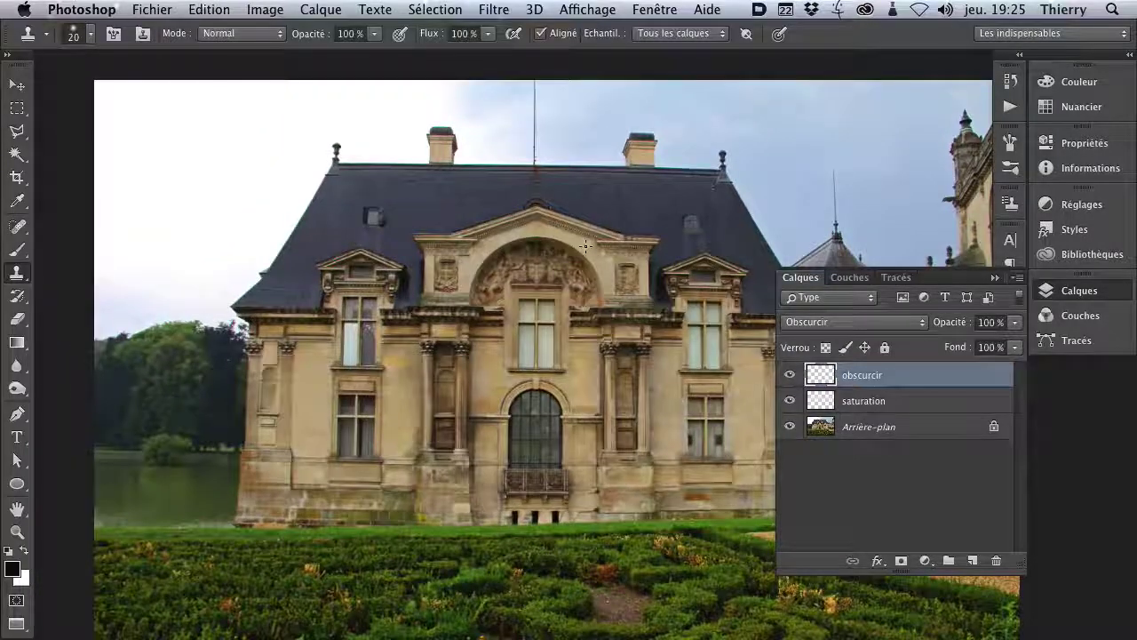